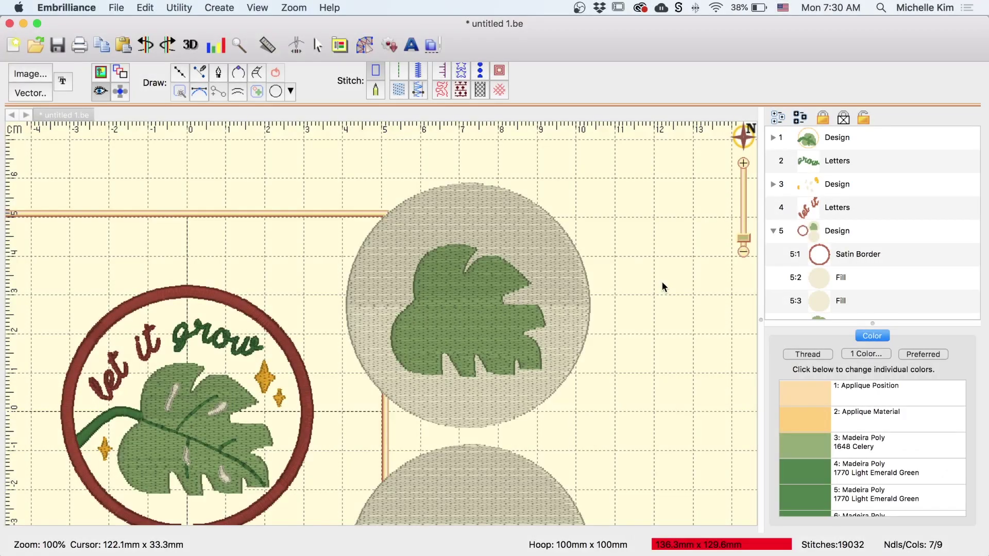
# Step: Combine the leaf fill and the upper circle fill with Combine Holes, and paste the leaf back over the hole
pyautogui.click(458, 308)
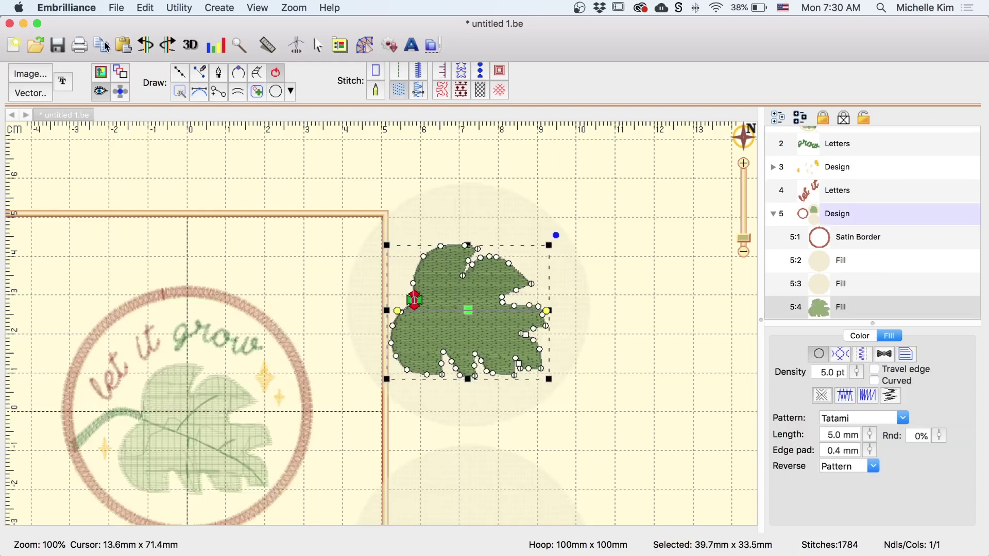
pyautogui.keyDown('shift'); pyautogui.click(806, 289); pyautogui.keyUp('shift')
pyautogui.click(218, 8)
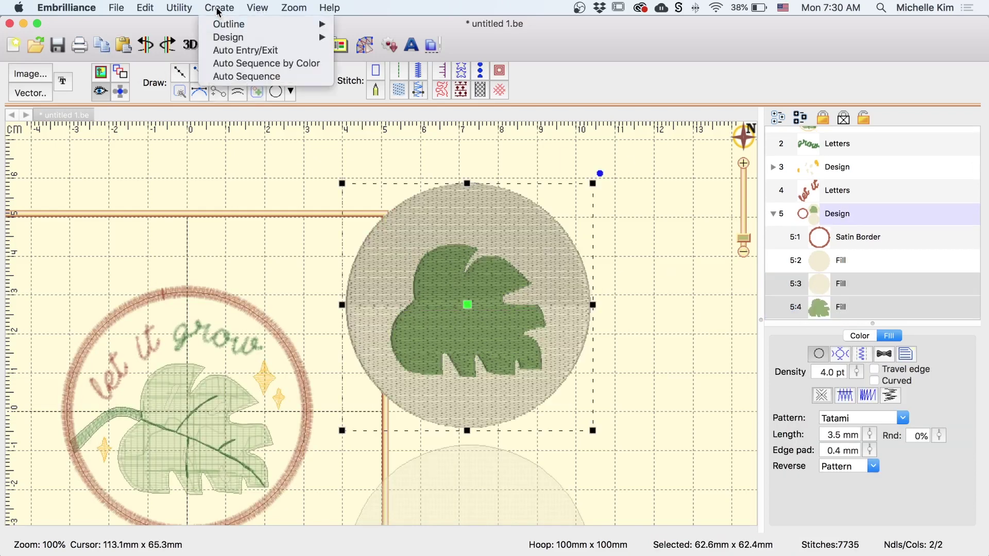
pyautogui.moveTo(248, 24)
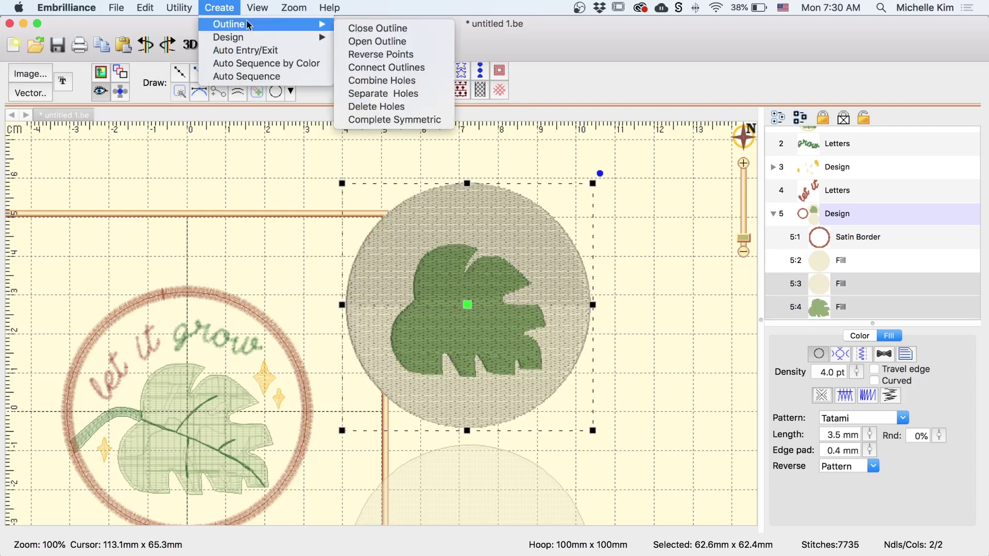
pyautogui.click(387, 81)
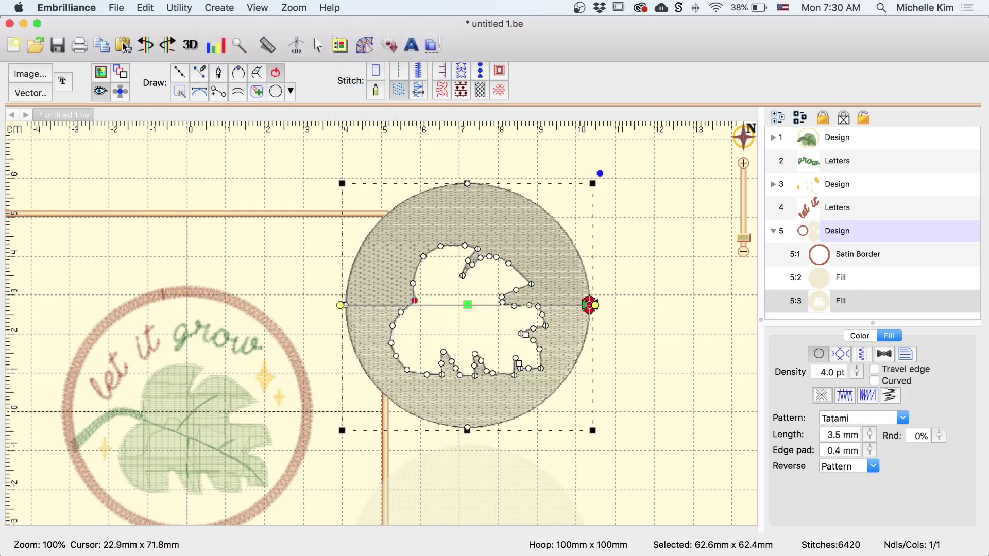
pyautogui.click(123, 46)
pyautogui.click(292, 180)
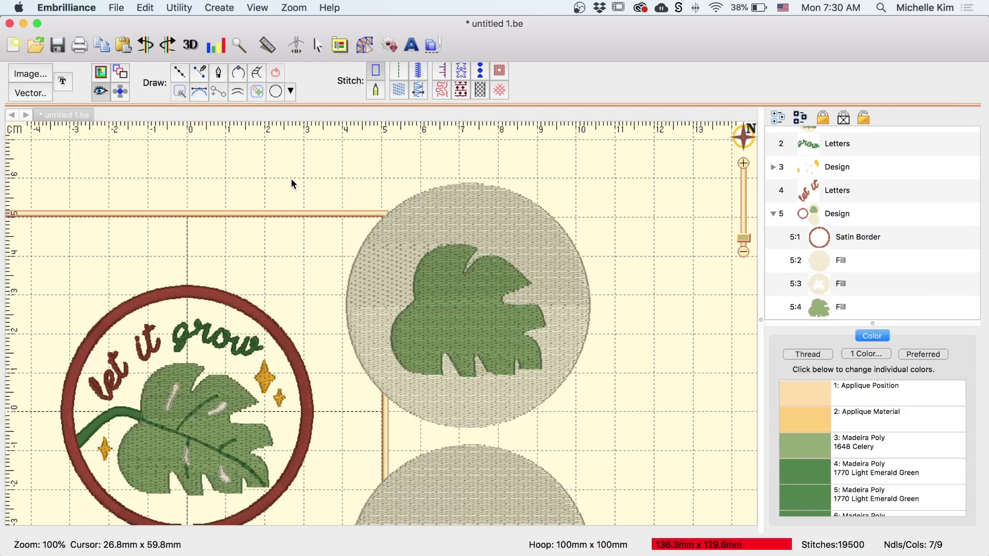
# Step: Delete the leaf fill lying over the leaf-shaped hole in the upper circle
pyautogui.click(464, 322)
pyautogui.press('Delete')
pyautogui.scroll(-1, 530, 206)
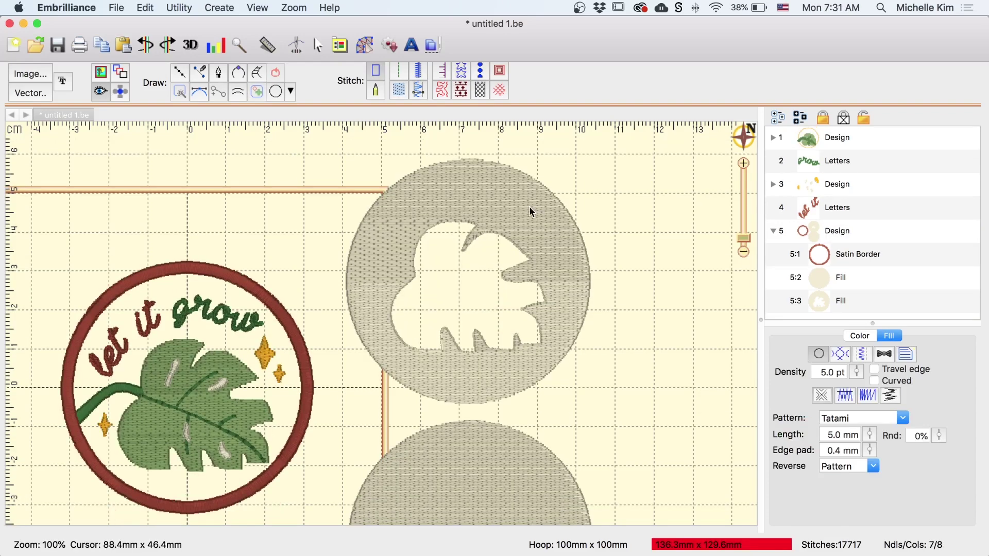
# Step: Compare the stitching of the circle with the leaf-shaped hole against the solid circle below it, including the stitch count
pyautogui.click(528, 206)
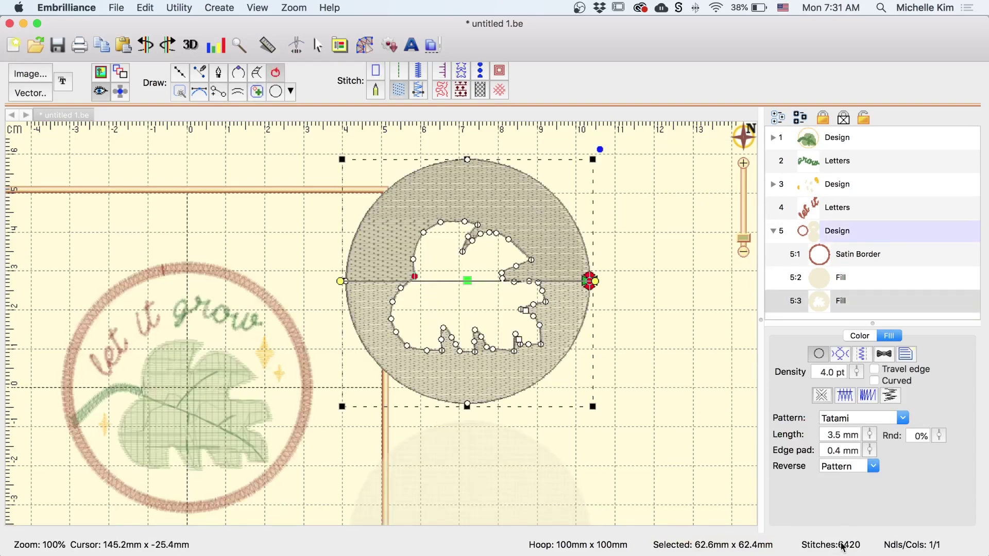
pyautogui.click(659, 414)
pyautogui.moveTo(616, 475); pyautogui.dragTo(614, 327)
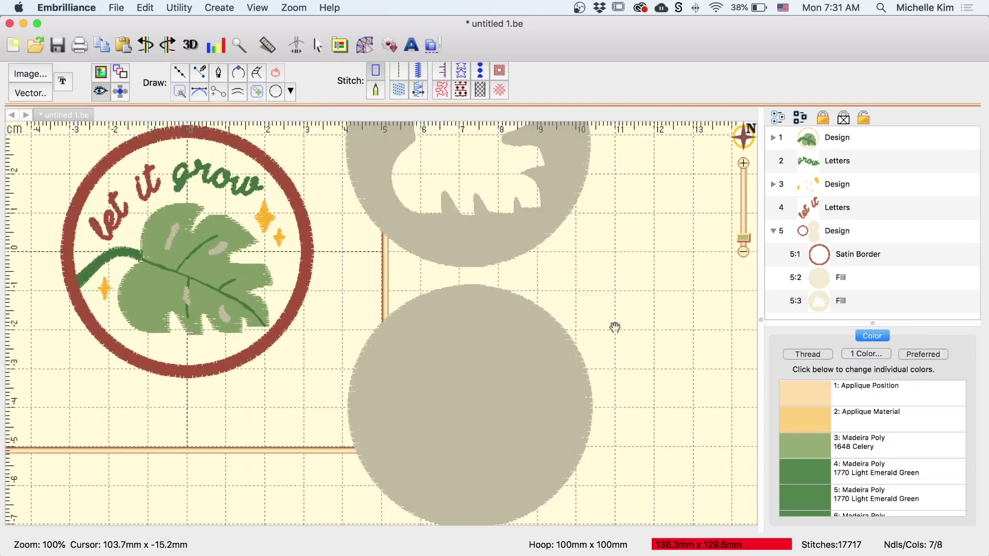
pyautogui.click(434, 395)
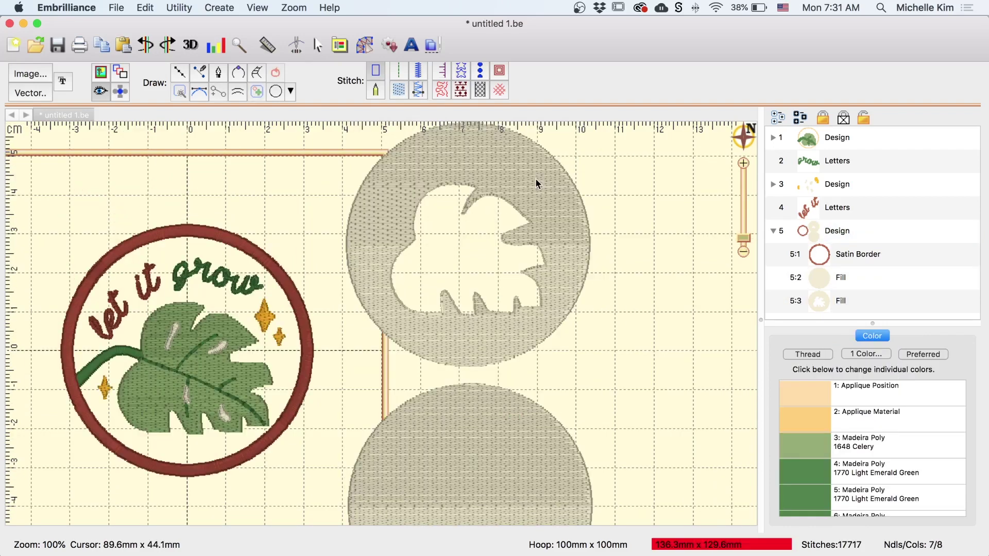
pyautogui.scroll(-5, 463, 424)
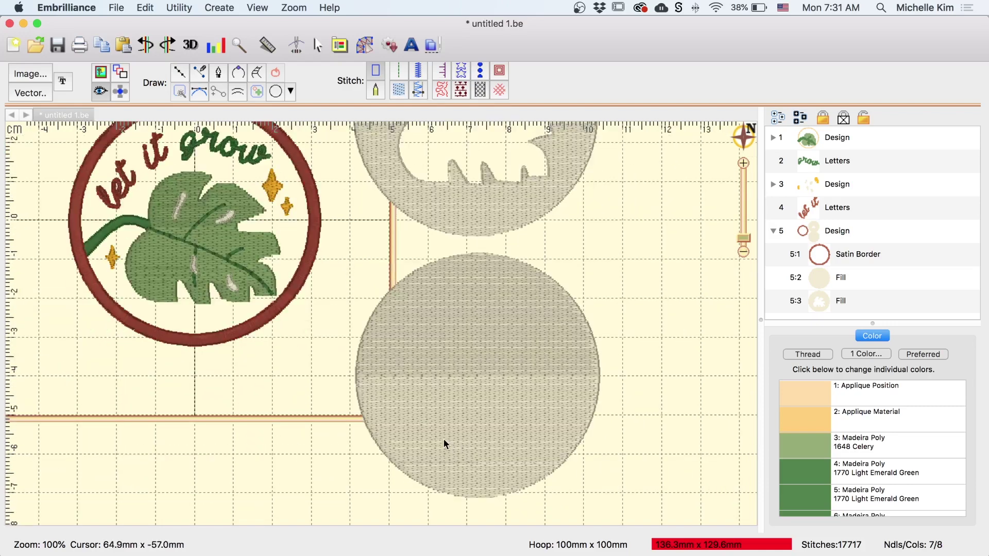
pyautogui.scroll(7, 406, 140)
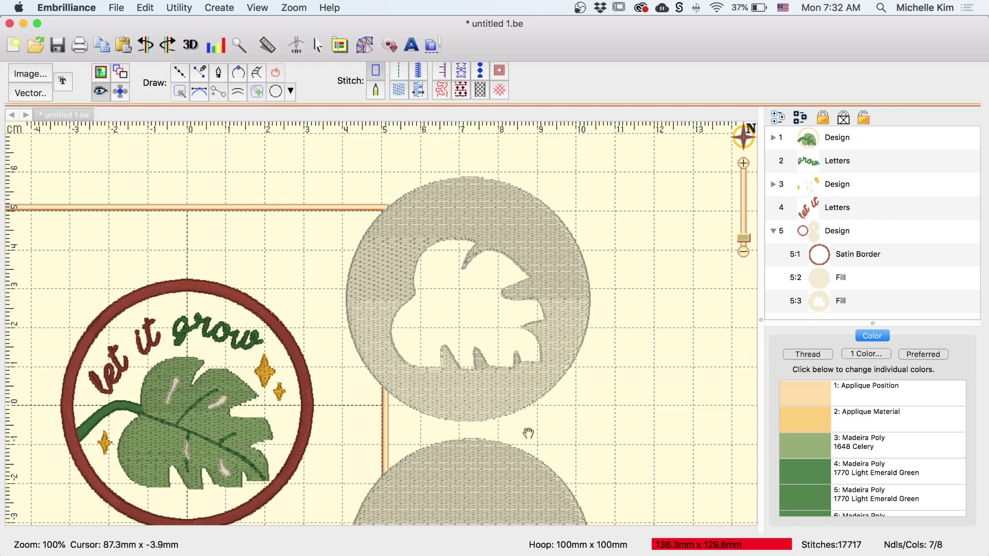
pyautogui.scroll(-5, 545, 283)
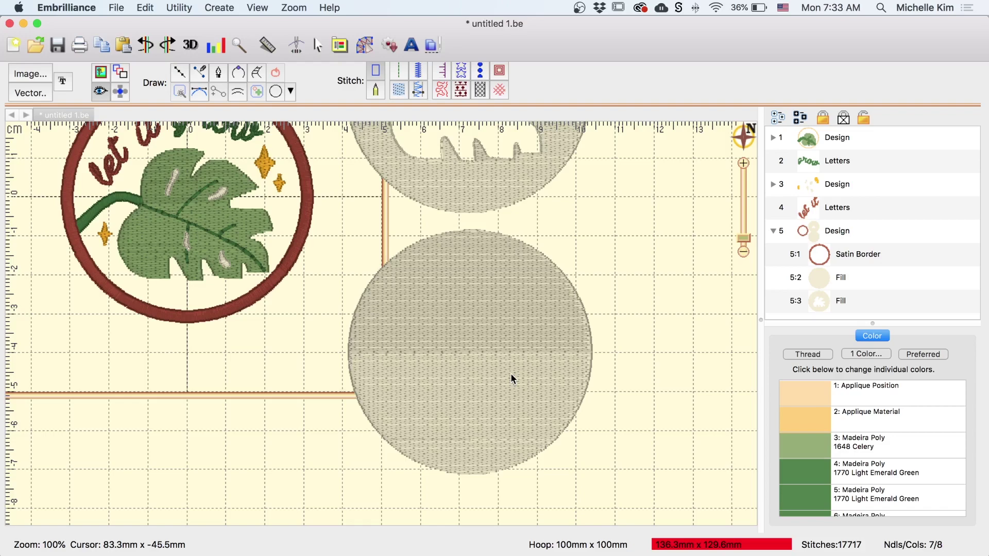
# Step: Delete the solid circle fill and the circle fill with the leaf-shaped hole beside the patch
pyautogui.click(449, 308)
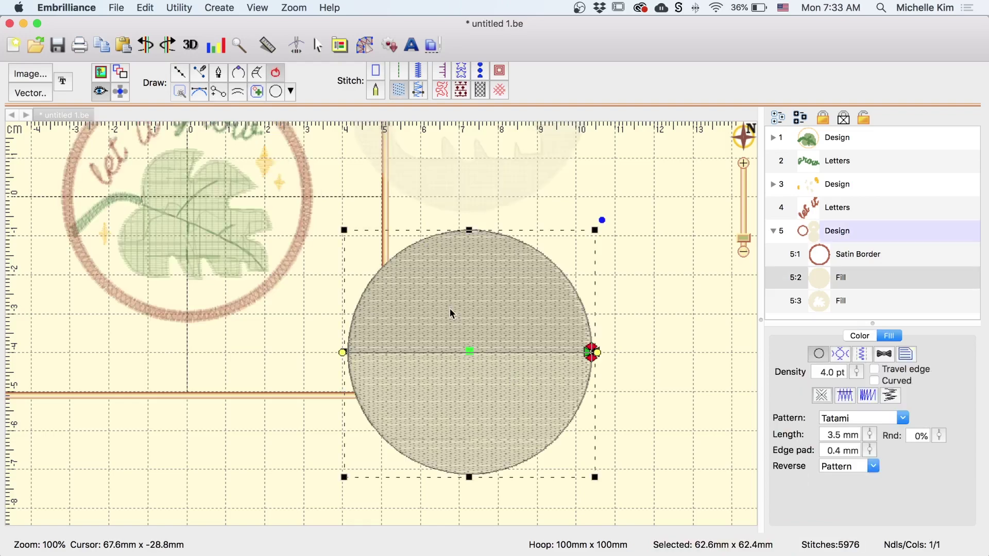
pyautogui.press('Delete')
pyautogui.moveTo(458, 394); pyautogui.dragTo(483, 520)
pyautogui.click(480, 300)
pyautogui.press('Delete')
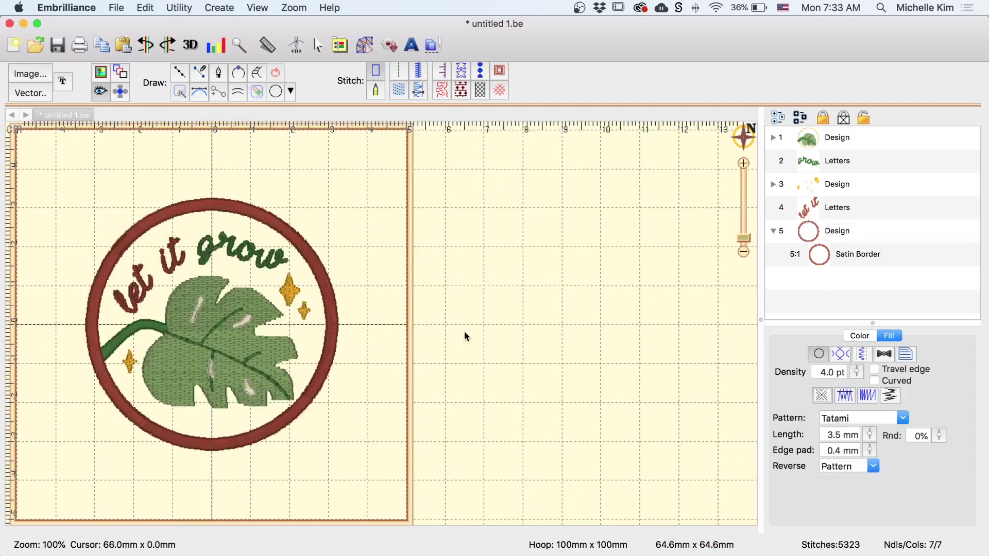
# Step: Start a new point-drawn fill object with one point inside the leaf stem and one just outside the patch's left border
pyautogui.moveTo(221, 414); pyautogui.dragTo(475, 406)
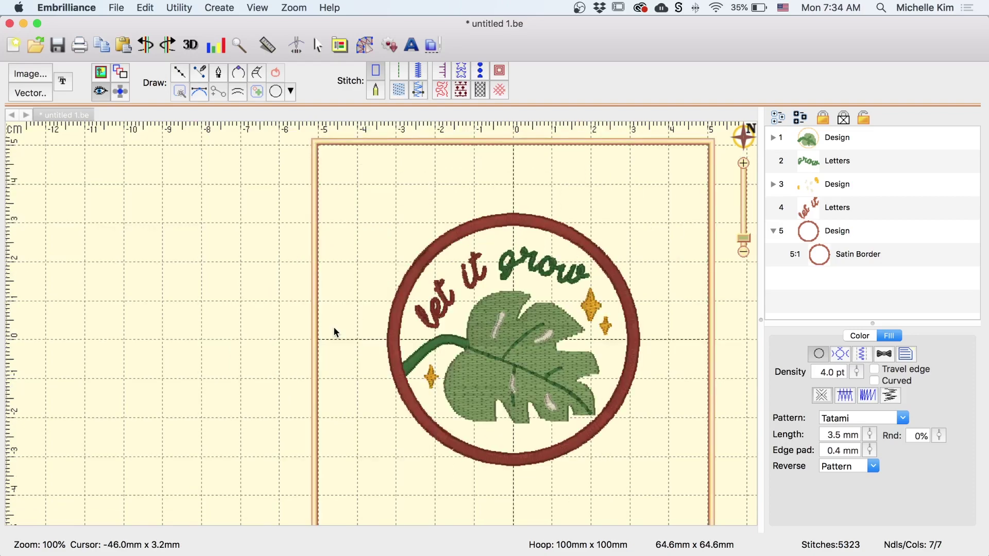
pyautogui.press('6')
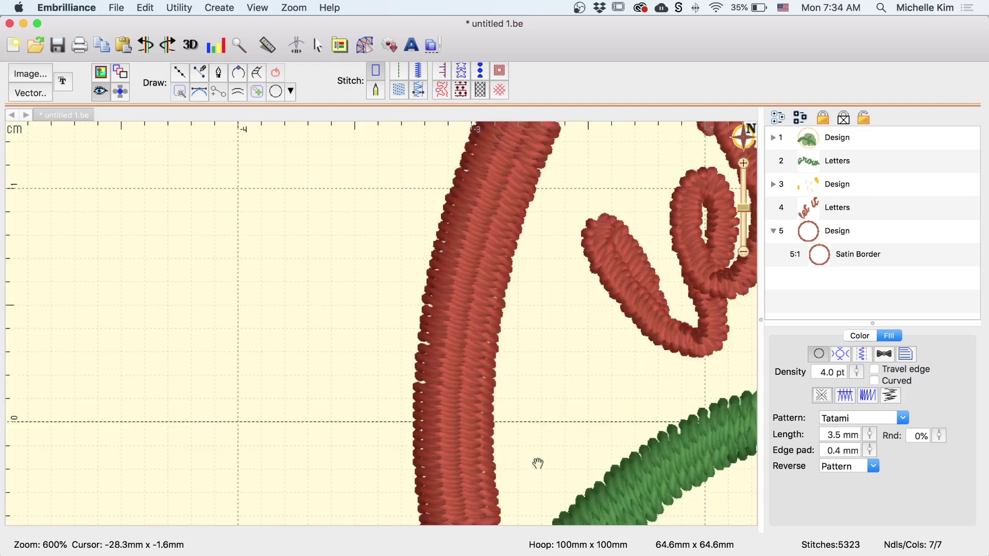
pyautogui.moveTo(537, 464)
pyautogui.mouseDown()
pyautogui.moveTo(521, 408)
pyautogui.moveTo(355, 326)
pyautogui.mouseUp()
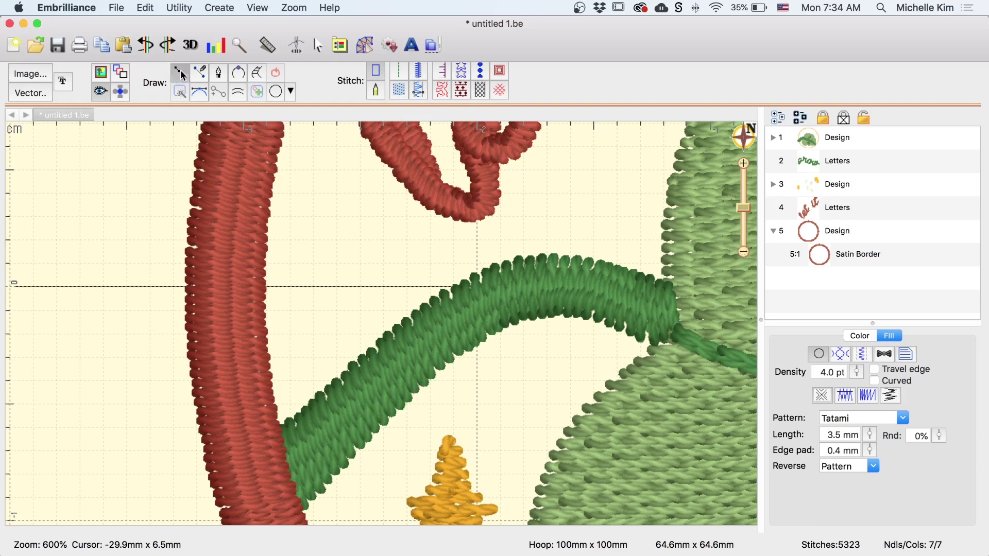
pyautogui.click(181, 75)
pyautogui.click(399, 91)
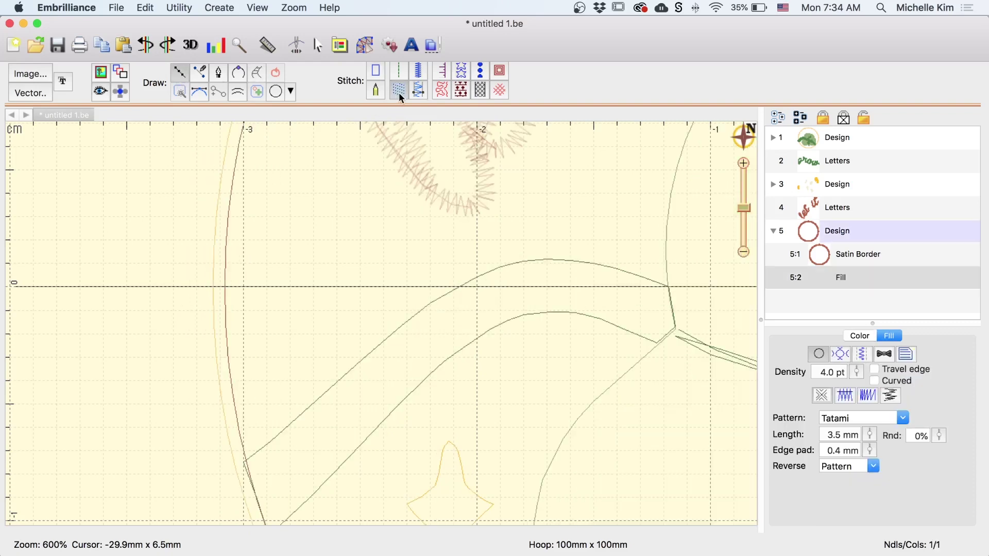
pyautogui.click(319, 427)
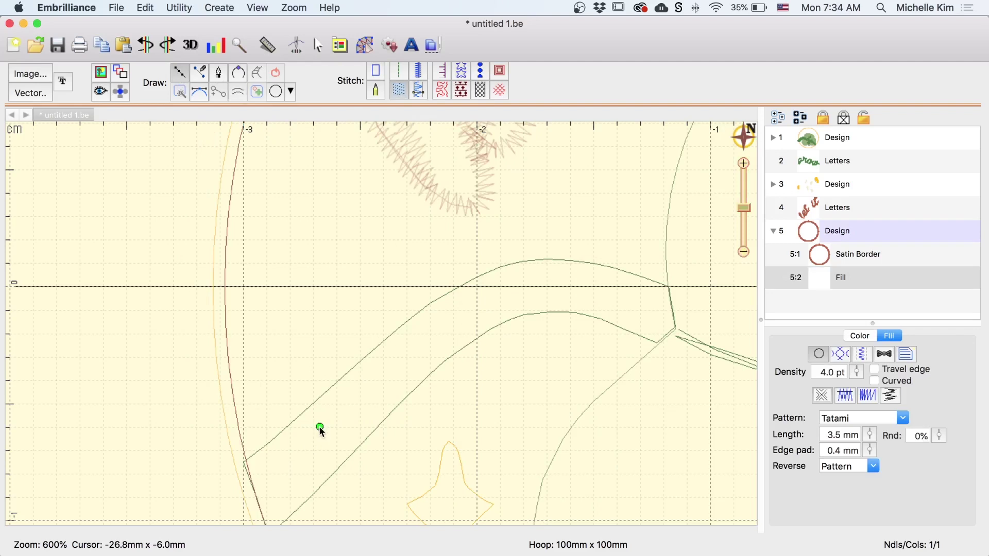
pyautogui.click(198, 428)
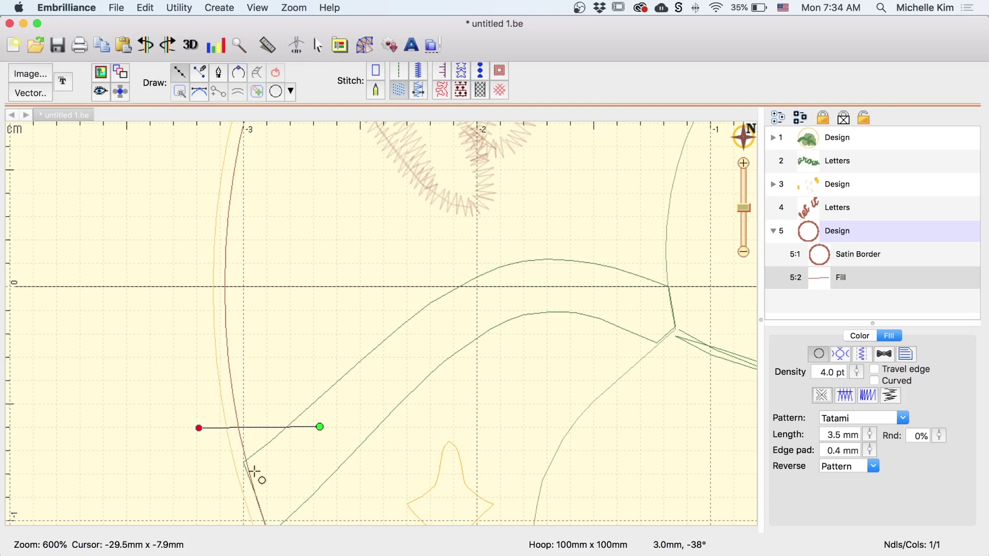
pyautogui.moveTo(207, 441); pyautogui.dragTo(338, 446)
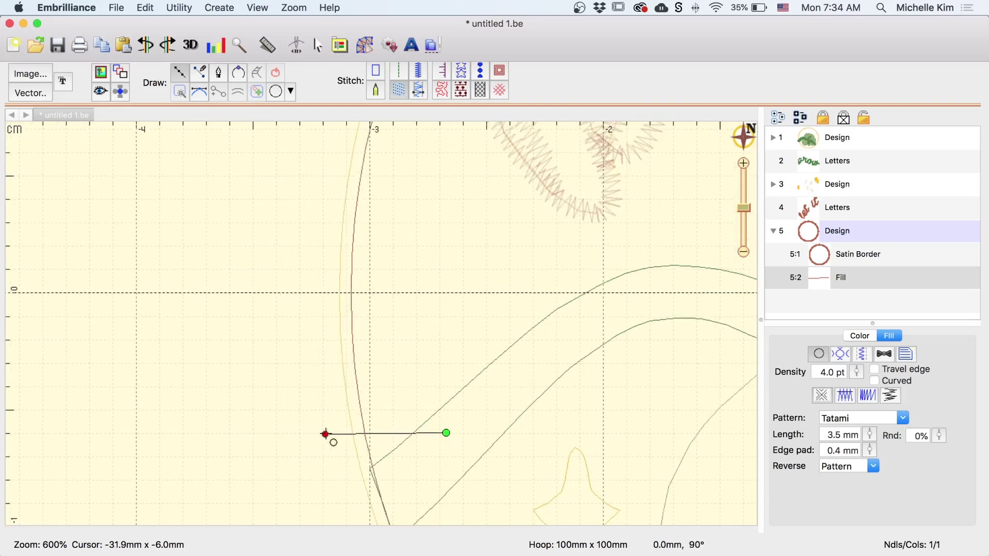
# Step: Extend the fill outline with curve points just outside the border, going up the circle's left side
pyautogui.click(308, 377)
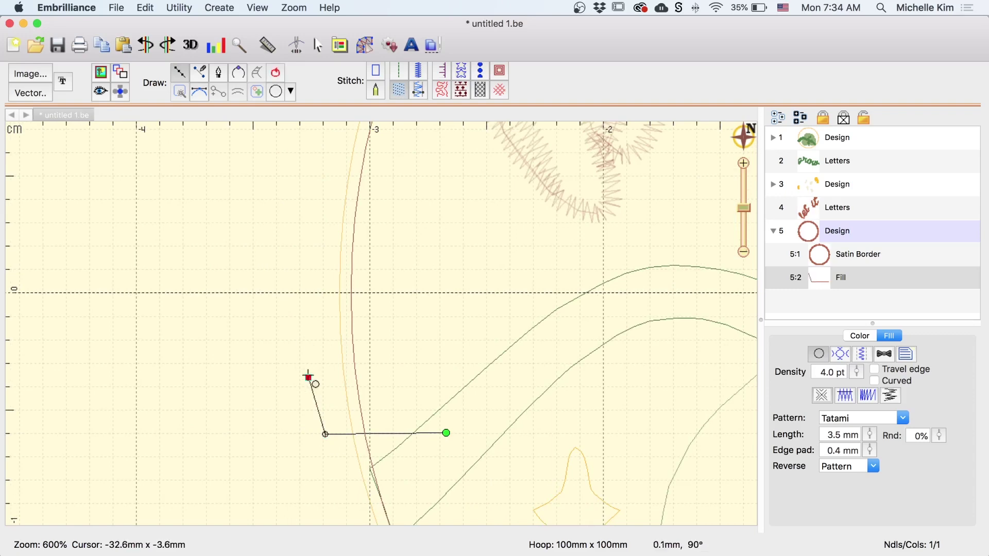
pyautogui.click(300, 276)
pyautogui.scroll(5, 327, 214)
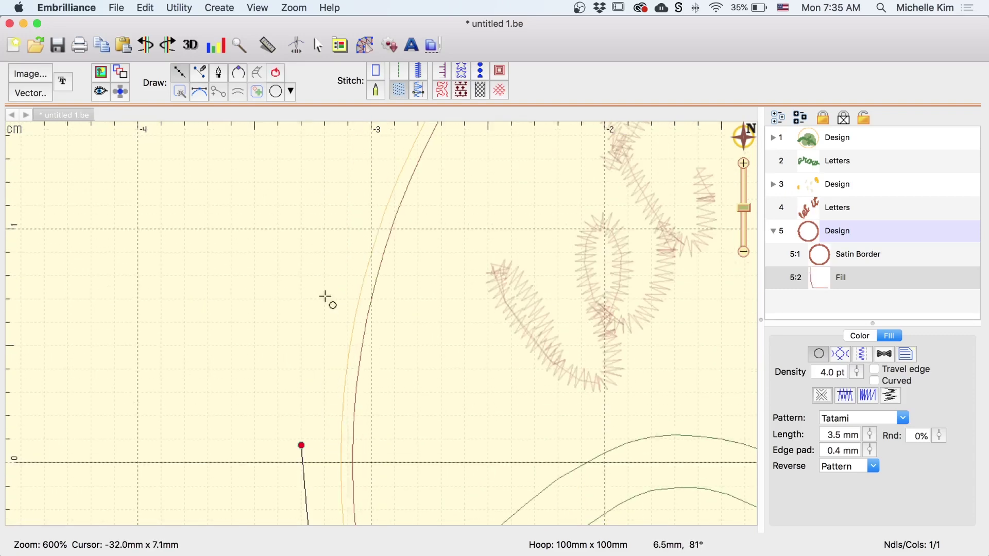
pyautogui.click(326, 296)
pyautogui.click(382, 150)
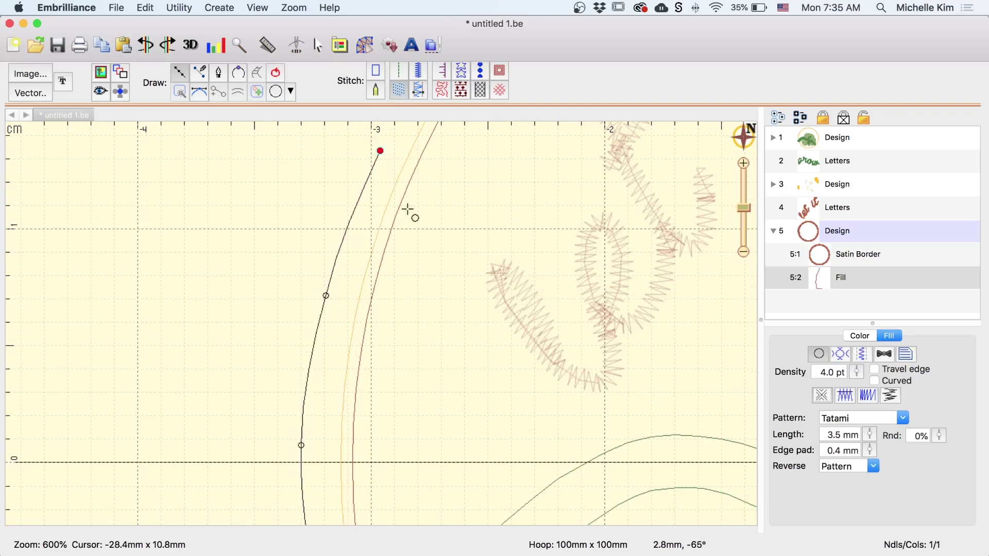
pyautogui.scroll(7, 397, 214)
pyautogui.hscroll(3, 397, 214)
pyautogui.click(366, 223)
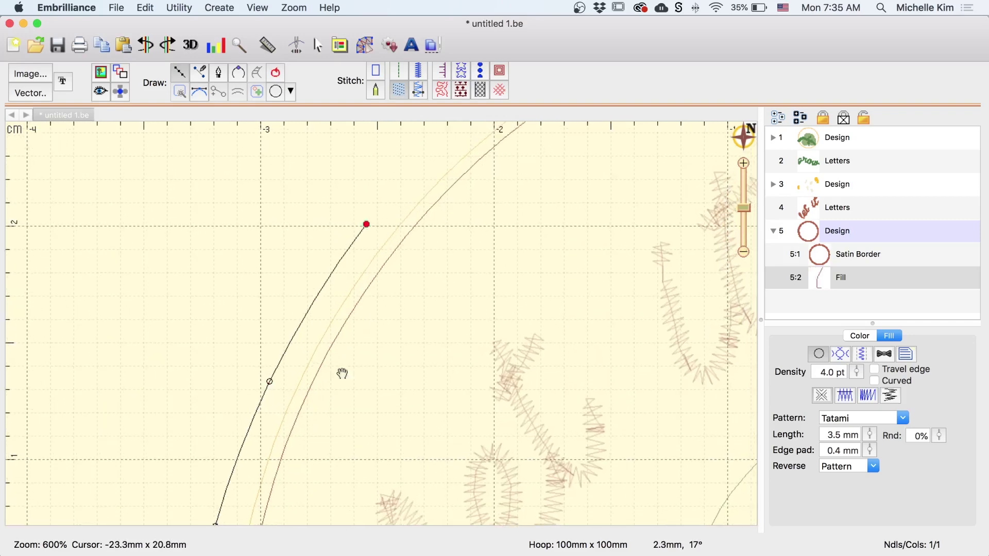
# Step: Continue the fill outline with curve points around the circle's upper-left arc to the border's top centre
pyautogui.scroll(6, 342, 373)
pyautogui.hscroll(4, 342, 372)
pyautogui.click(415, 281)
pyautogui.scroll(3, 400, 349)
pyautogui.hscroll(4, 400, 348)
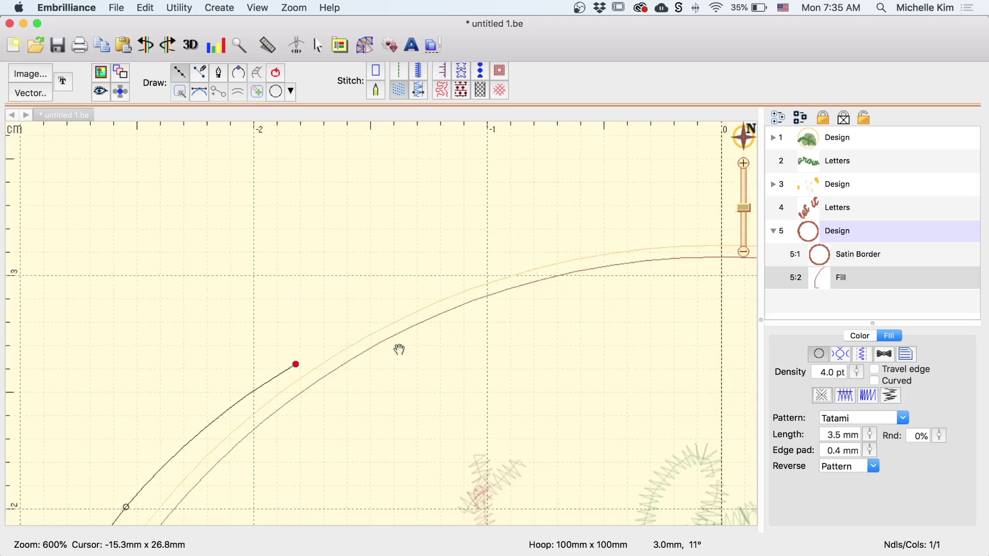
pyautogui.click(499, 276)
pyautogui.scroll(2, 468, 320)
pyautogui.hscroll(4, 468, 319)
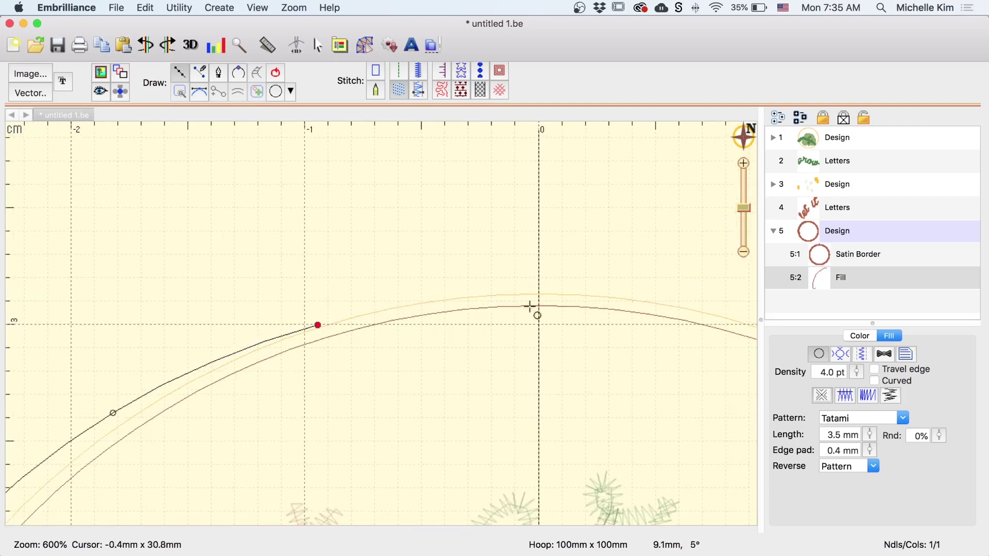
pyautogui.click(538, 302)
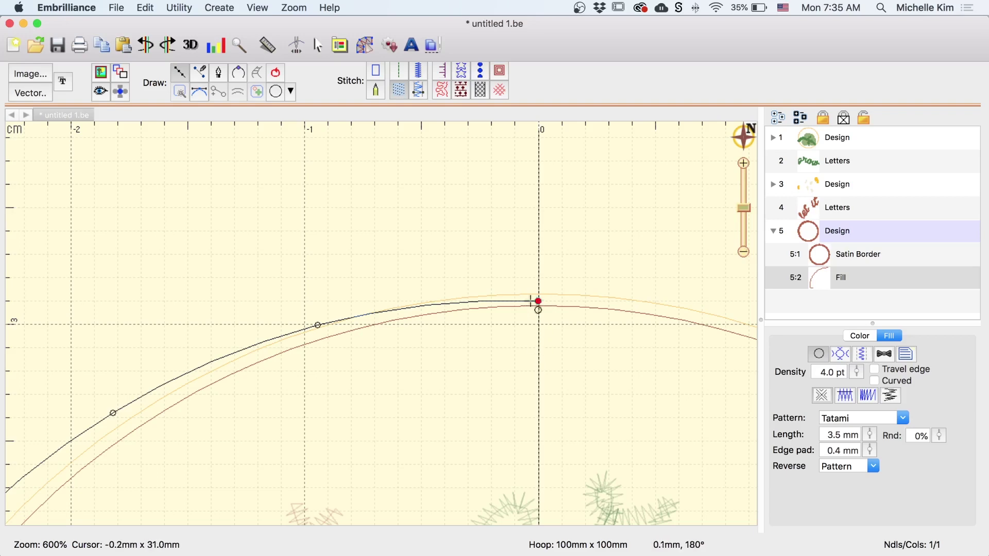
# Step: Continue the fill outline with curve points from the top centre along the border's upper-right arc
pyautogui.moveTo(512, 323); pyautogui.dragTo(324, 322)
pyautogui.click(503, 314)
pyautogui.click(657, 360)
pyautogui.moveTo(682, 382); pyautogui.dragTo(366, 324)
pyautogui.click(510, 410)
pyautogui.hscroll(3, 464, 402)
pyautogui.scroll(-3, 464, 401)
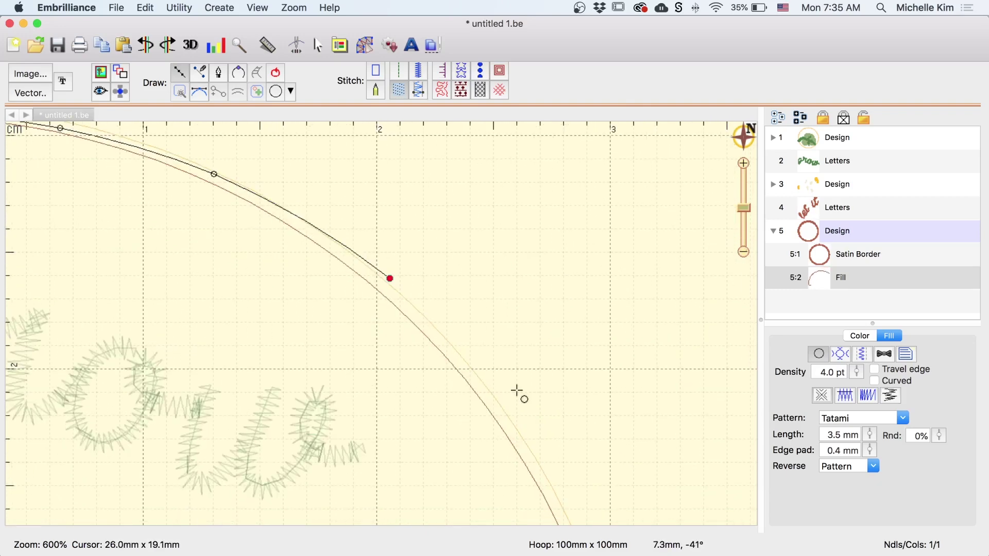
pyautogui.click(454, 397)
pyautogui.scroll(-3, 510, 387)
pyautogui.hscroll(1, 509, 386)
pyautogui.click(529, 436)
pyautogui.scroll(-3, 474, 443)
pyautogui.hscroll(2, 474, 443)
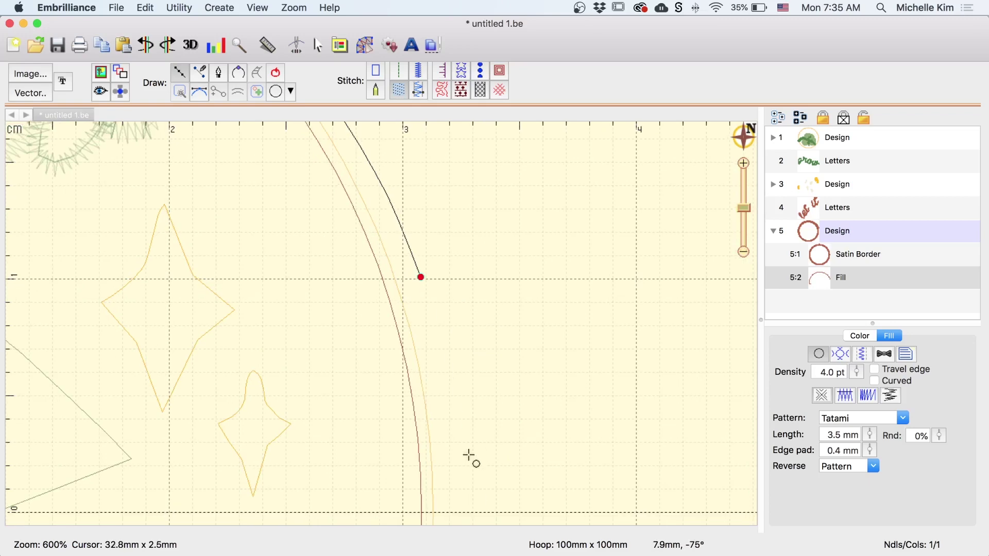
# Step: Carry the fill outline down the circle's right side with curve points just outside the border
pyautogui.click(468, 456)
pyautogui.scroll(-4, 459, 330)
pyautogui.click(461, 338)
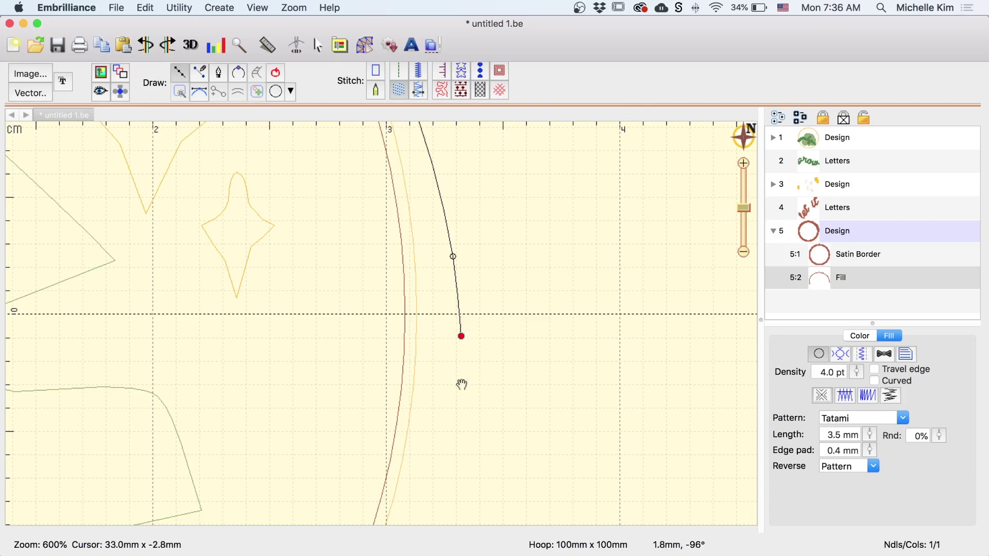
pyautogui.moveTo(462, 385); pyautogui.dragTo(505, 294)
pyautogui.click(488, 357)
pyautogui.moveTo(471, 436); pyautogui.dragTo(501, 277)
pyautogui.click(452, 385)
pyautogui.moveTo(435, 412); pyautogui.dragTo(489, 273)
pyautogui.scroll(-4, 490, 274)
pyautogui.hscroll(-4, 489, 274)
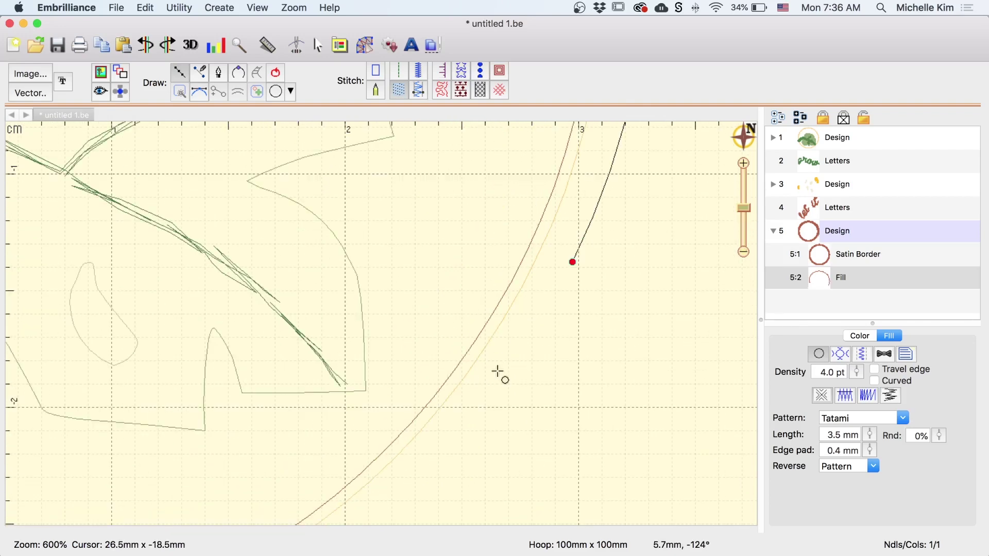
# Step: End the fill outline's right border arc beside the leaf's lower-right tip and run it straight across to a point inside that tip
pyautogui.click(498, 371)
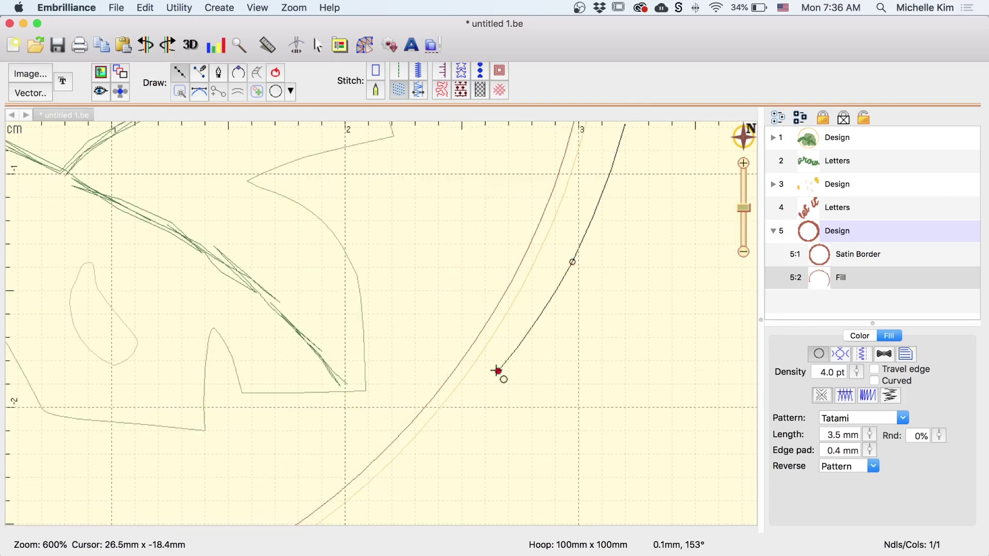
pyautogui.click(342, 371)
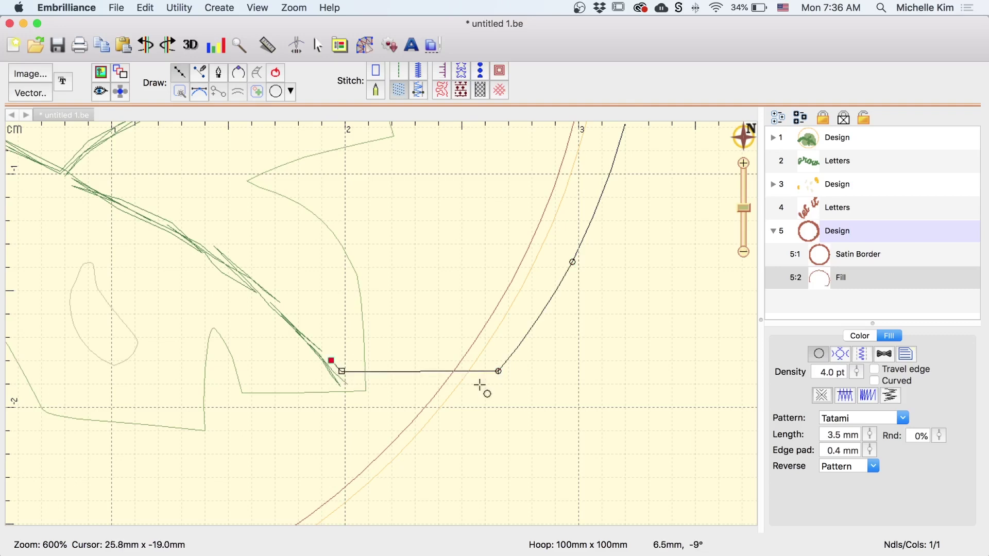
pyautogui.hscroll(-4, 479, 386)
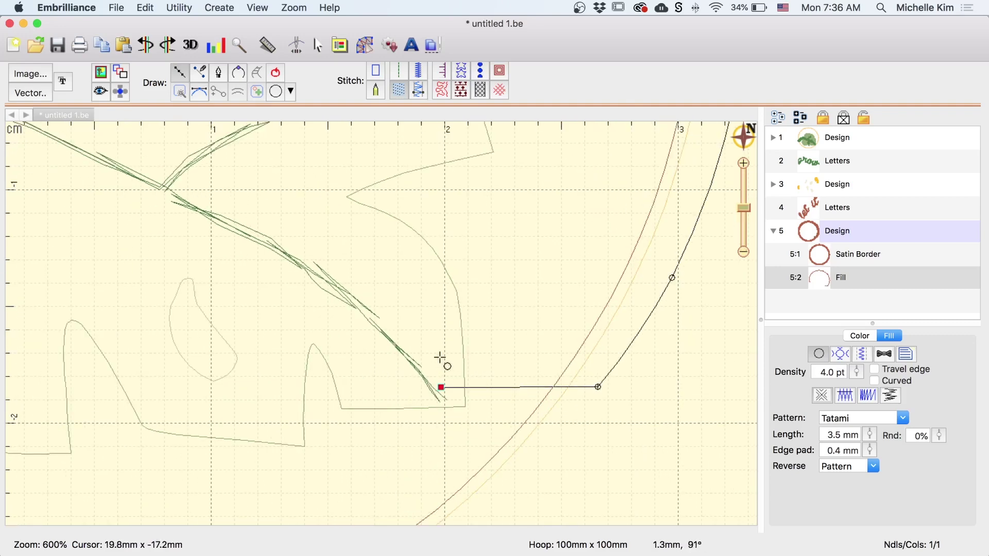
# Step: Continue the fill outline with points just inside the leaf's lower-right edge, curving up to the first notch
pyautogui.click(439, 358)
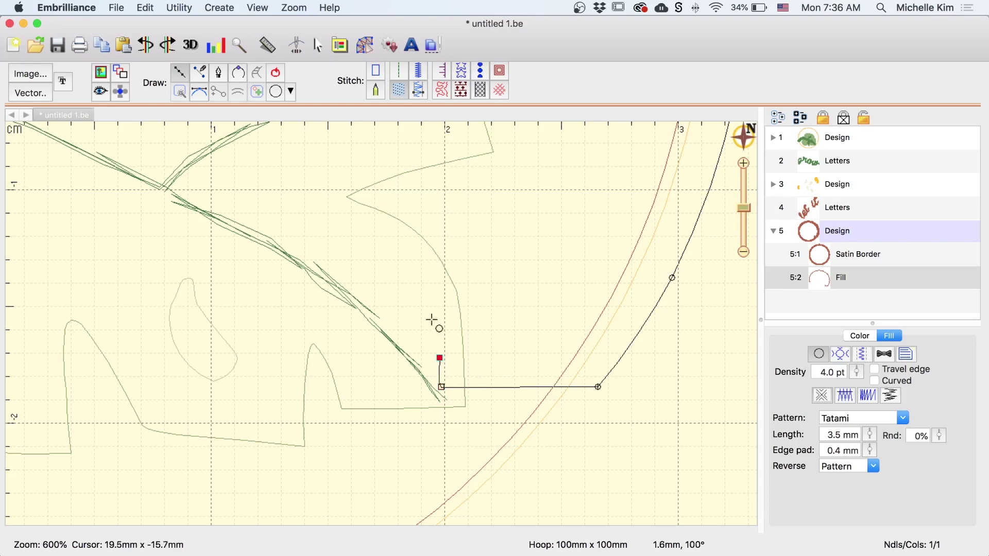
pyautogui.click(431, 318)
pyautogui.click(417, 272)
pyautogui.click(375, 239)
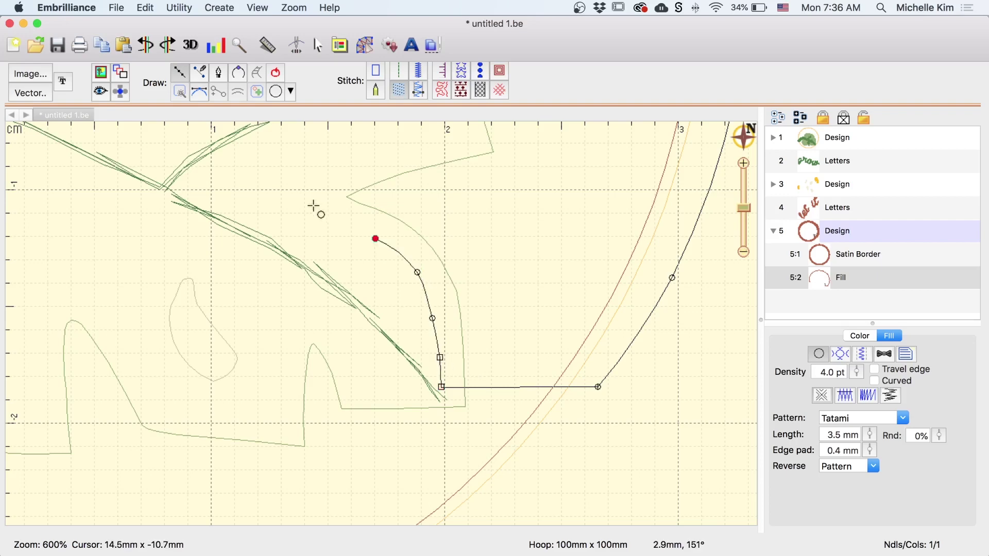
pyautogui.click(315, 206)
# Step: Carry the fill outline around the leaf's right-hand lobe, placing points just inside its pointed tip and upper edge
pyautogui.moveTo(304, 188); pyautogui.dragTo(428, 365)
pyautogui.click(467, 328)
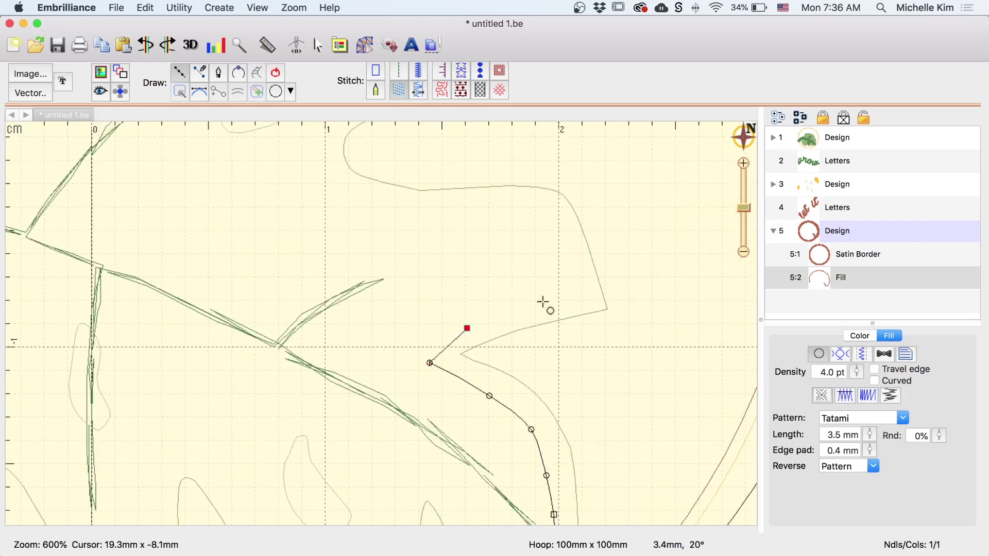
pyautogui.click(576, 297)
pyautogui.click(565, 254)
pyautogui.click(549, 211)
pyautogui.click(478, 206)
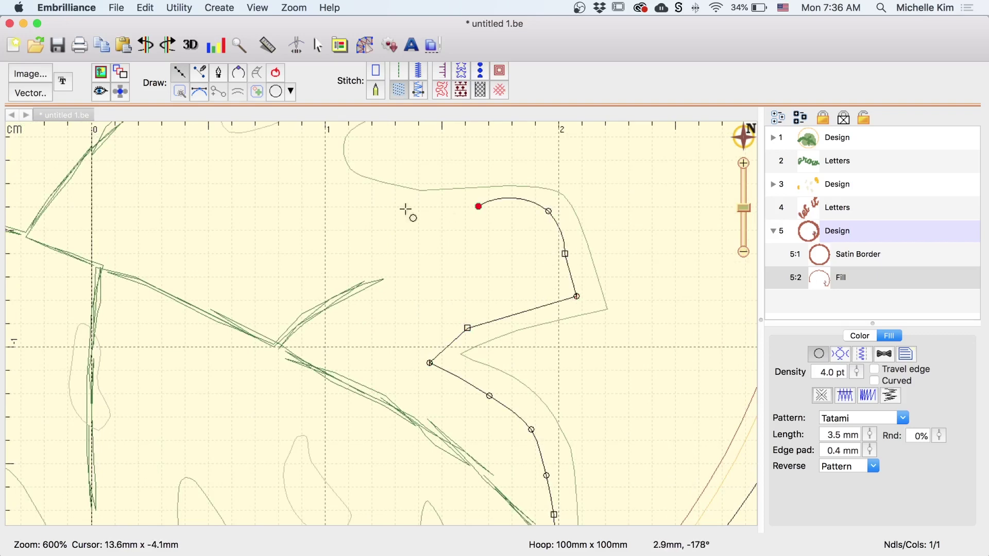
pyautogui.click(400, 208)
# Step: Continue the fill outline with curve points around the rounded inlet and out to the tip of the upper-right lobe
pyautogui.scroll(5, 464, 312)
pyautogui.hscroll(-5, 464, 313)
pyautogui.click(452, 314)
pyautogui.click(441, 262)
pyautogui.click(508, 214)
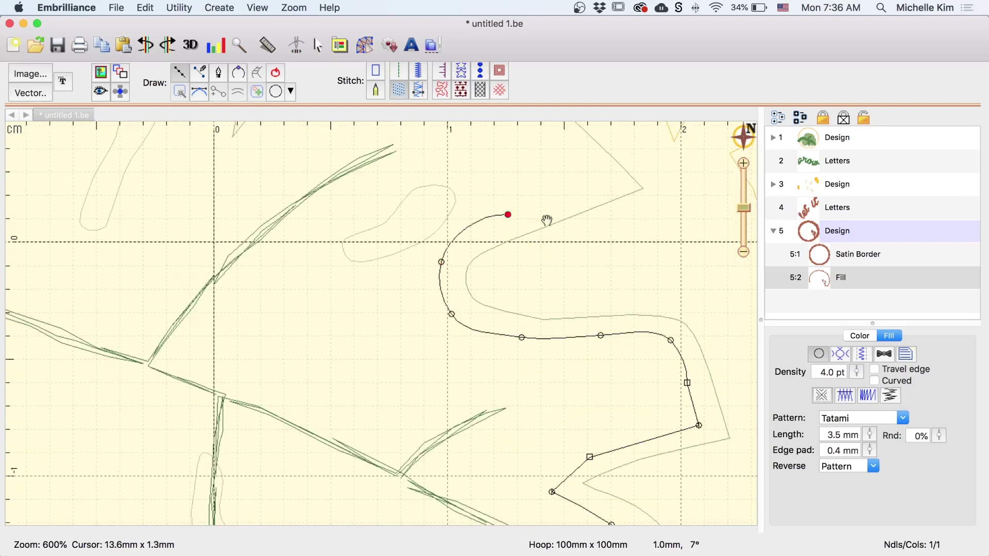
pyautogui.scroll(5, 545, 219)
pyautogui.hscroll(-2, 545, 218)
pyautogui.click(651, 319)
# Step: Extend the fill outline over the upper-right lobe's arc, just inside its edge, and down below the leaf's central notch
pyautogui.click(601, 272)
pyautogui.click(540, 217)
pyautogui.click(472, 189)
pyautogui.click(388, 204)
pyautogui.click(345, 251)
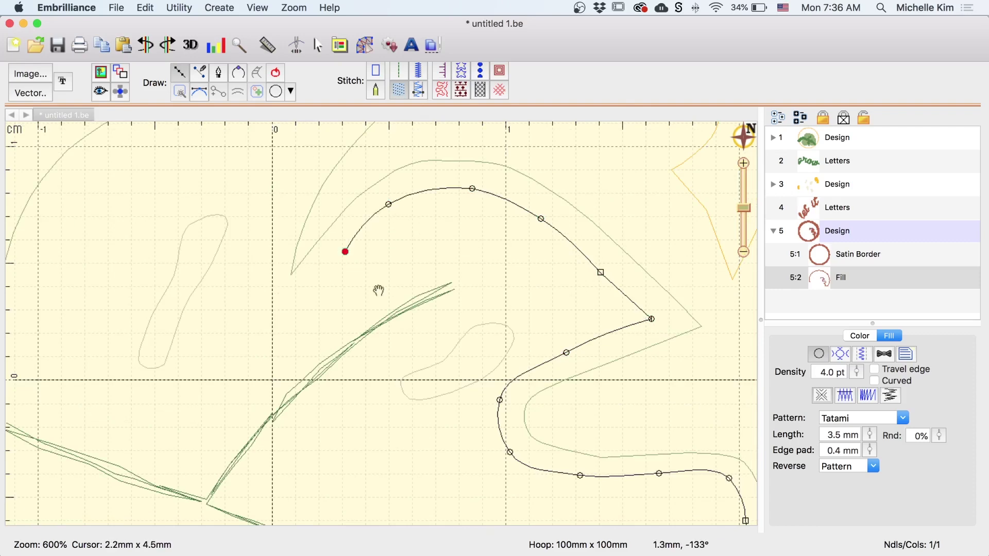
pyautogui.scroll(2, 401, 319)
pyautogui.hscroll(-5, 402, 320)
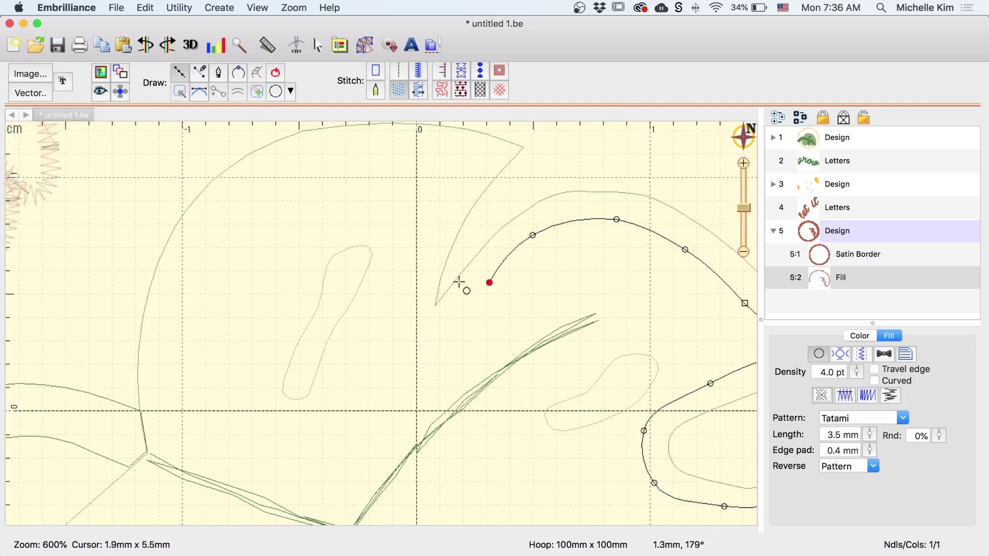
pyautogui.click(417, 365)
# Step: Run the fill outline from the central notch up to the upper-left lobe's tip and start along its top edge
pyautogui.click(408, 309)
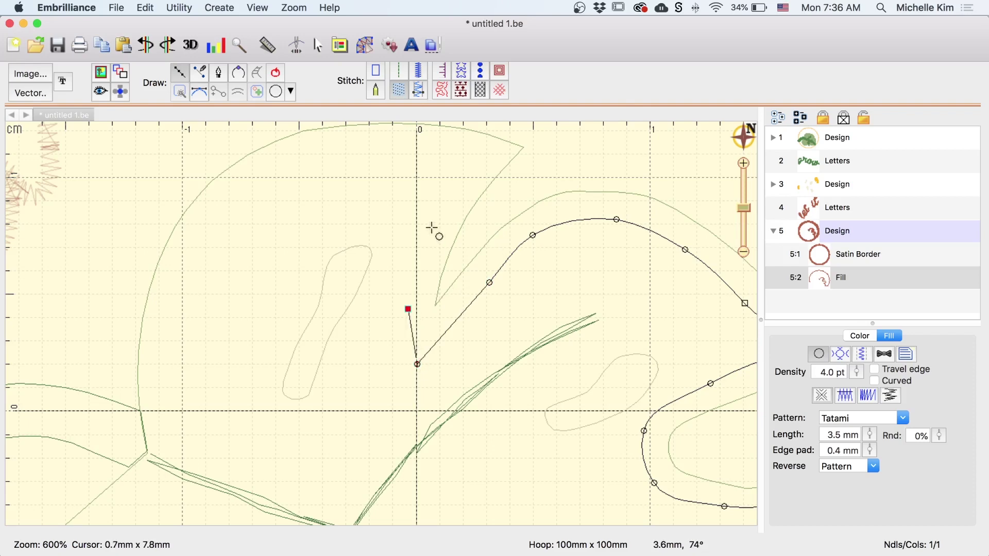
pyautogui.click(432, 227)
pyautogui.click(478, 163)
pyautogui.scroll(3, 588, 232)
pyautogui.hscroll(-5, 588, 232)
pyautogui.click(588, 232)
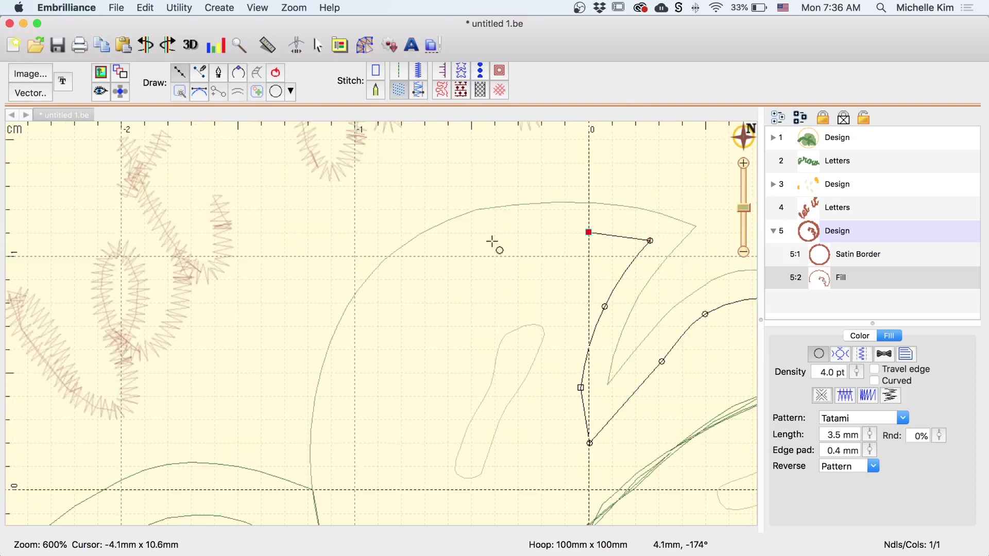
# Step: Continue the fill outline with curve points down inside the upper-left lobe's outer edge to the stem junction
pyautogui.click(488, 239)
pyautogui.click(381, 321)
pyautogui.moveTo(363, 364); pyautogui.dragTo(473, 211)
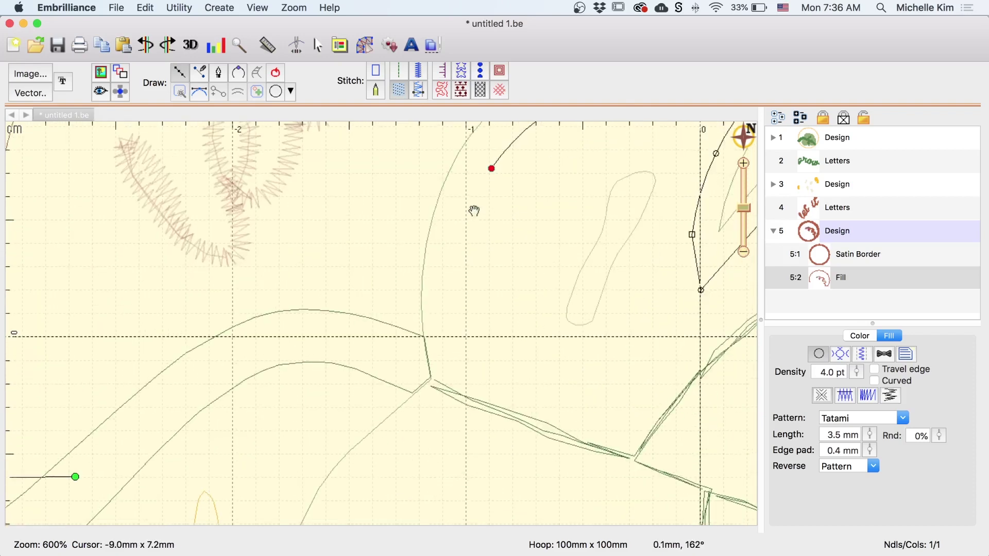
pyautogui.click(457, 303)
pyautogui.click(465, 378)
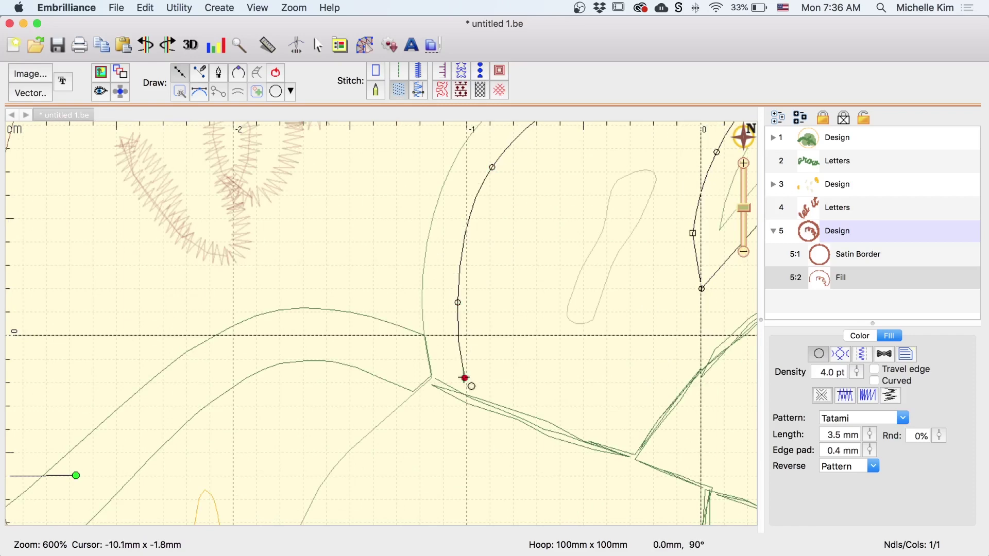
# Step: Follow the middle of the stem with outline points and close the fill shape at its starting point
pyautogui.click(412, 351)
pyautogui.hscroll(-5, 311, 331)
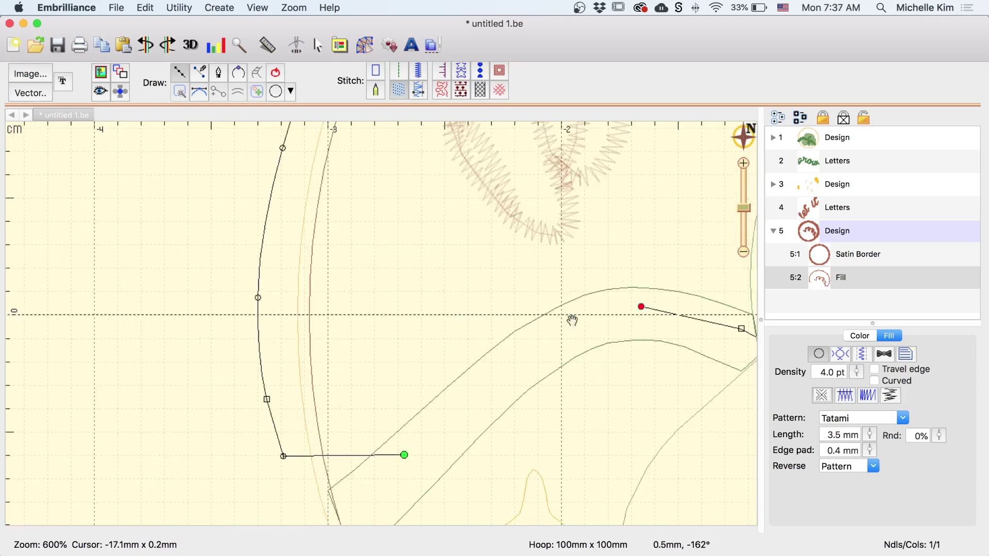
pyautogui.click(507, 357)
pyautogui.click(404, 455)
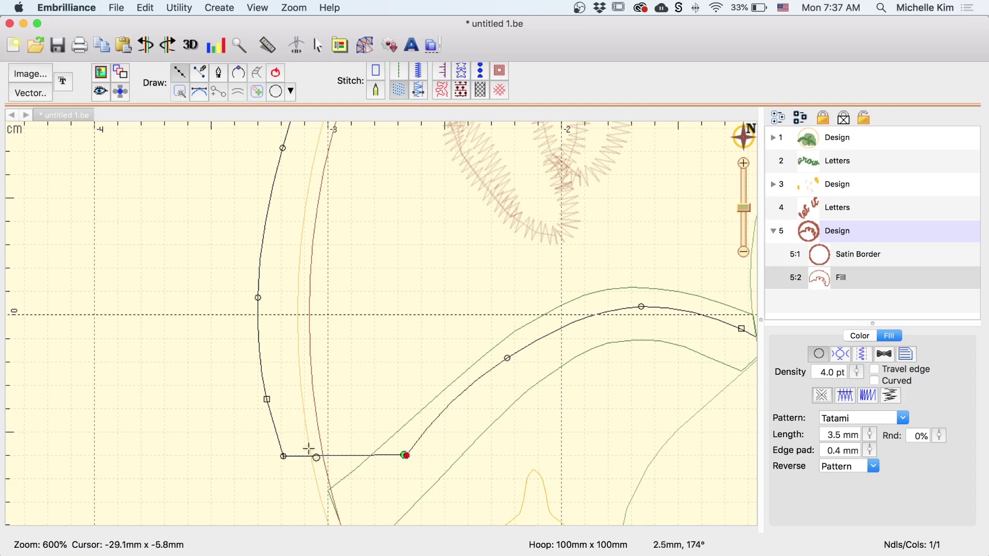
# Step: Change the background fill's thread colour to Madeira Poly 1661 and deselect the fill
pyautogui.click(859, 336)
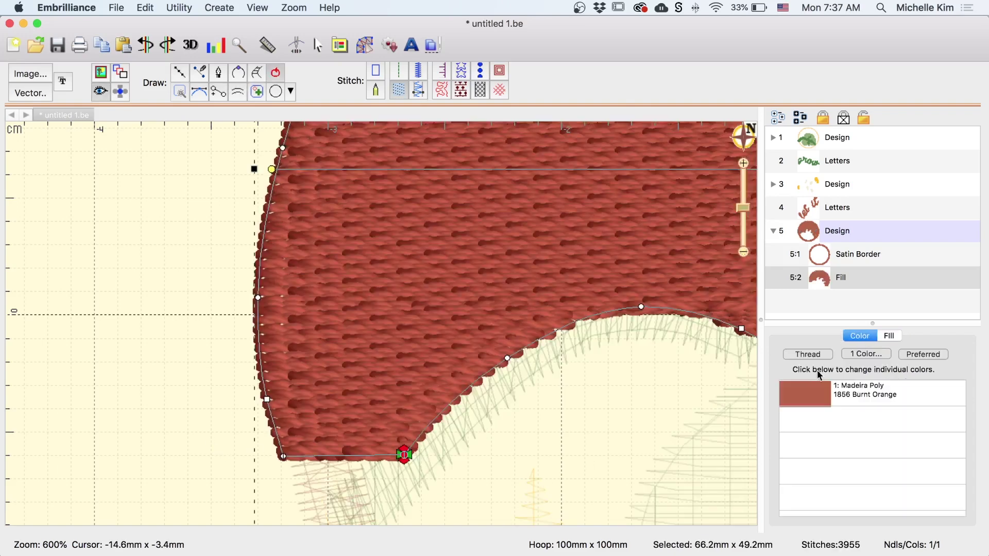
pyautogui.click(821, 391)
pyautogui.click(399, 239)
pyautogui.click(345, 256)
pyautogui.write('1661')
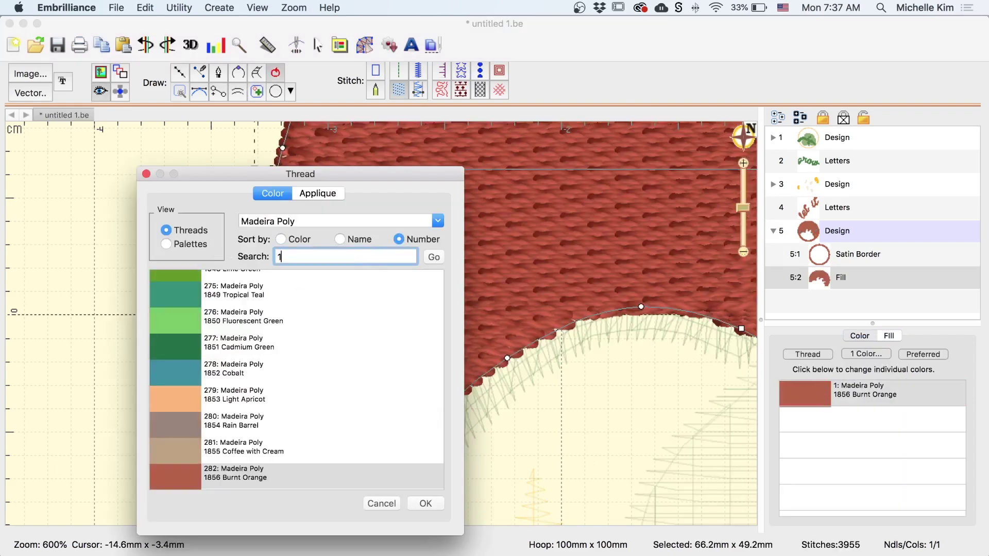
pyautogui.press('Return')
pyautogui.click(427, 503)
pyautogui.click(174, 330)
# Step: Reselect the background fill and move its outline points slightly outward at the lower-left corner beside the stem
pyautogui.moveTo(170, 431); pyautogui.dragTo(244, 376)
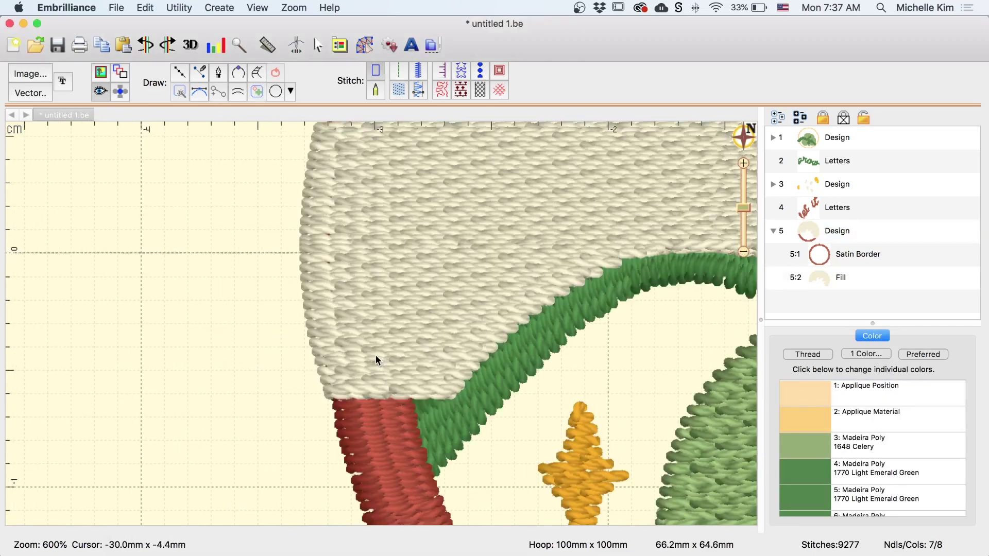
pyautogui.click(376, 355)
pyautogui.moveTo(326, 393); pyautogui.dragTo(320, 395)
pyautogui.moveTo(314, 338); pyautogui.dragTo(304, 296)
pyautogui.click(320, 394)
pyautogui.moveTo(372, 236); pyautogui.dragTo(324, 462)
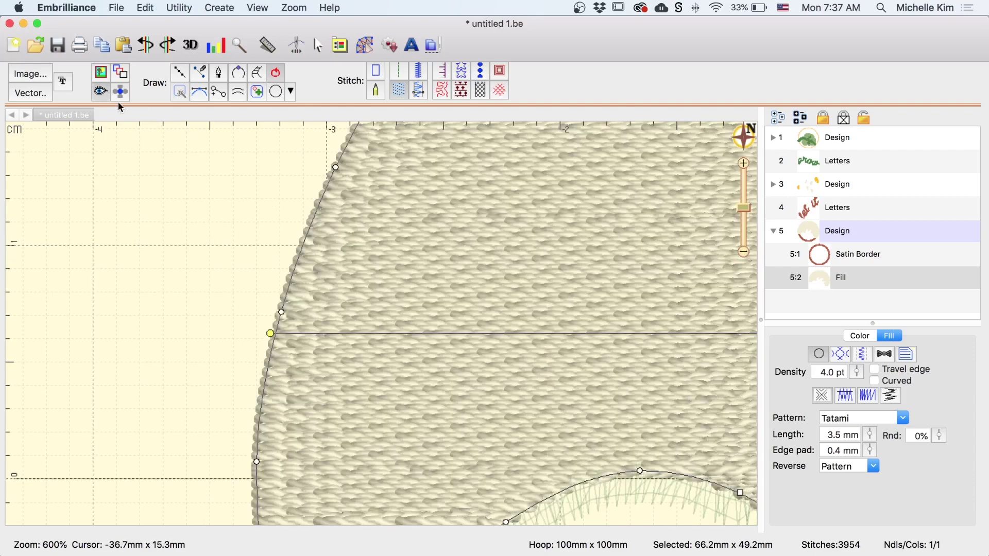
# Step: Turn off the realistic stitch view and adjust the fill's outline points along the border's upper-left arc
pyautogui.click(102, 93)
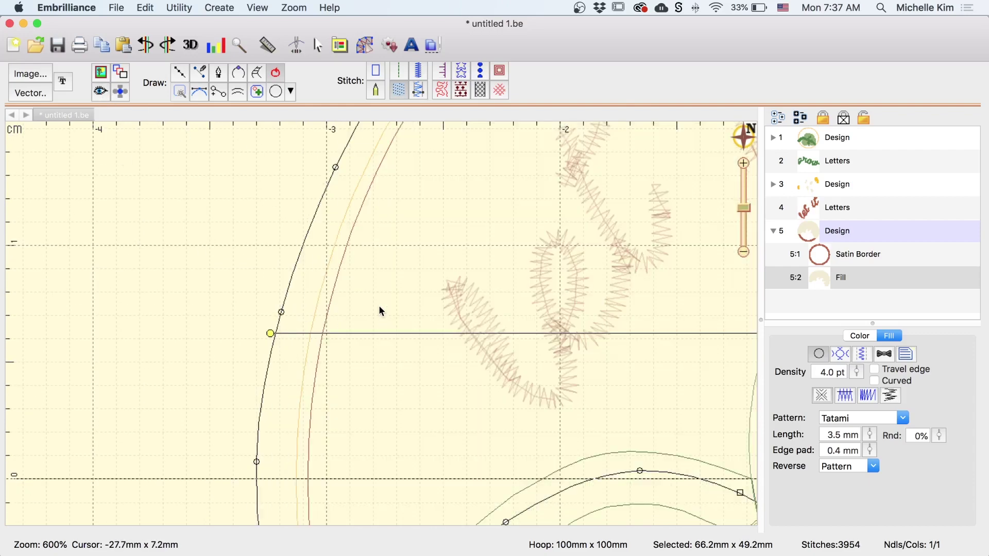
pyautogui.scroll(6, 380, 311)
pyautogui.hscroll(3, 380, 311)
pyautogui.click(311, 284)
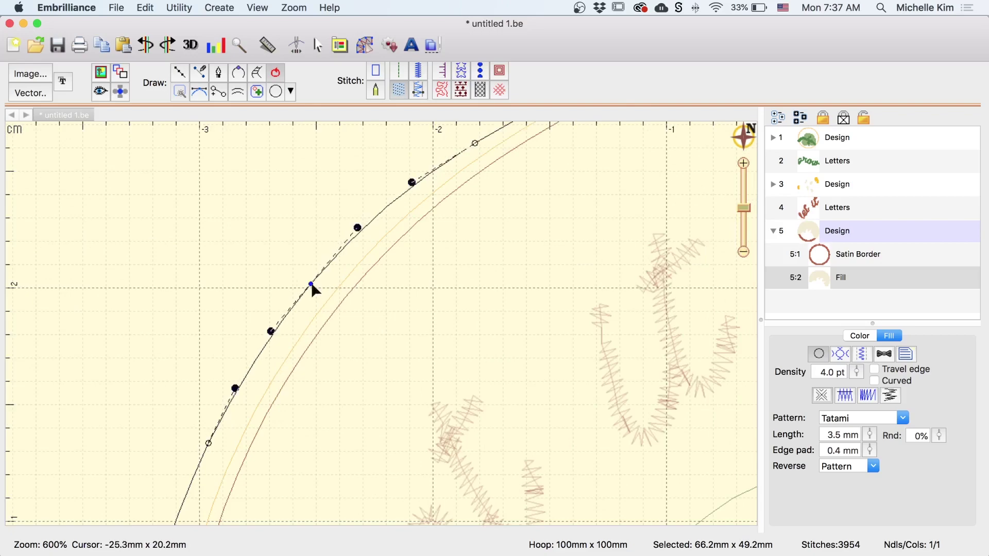
pyautogui.scroll(4, 400, 320)
pyautogui.hscroll(3, 399, 320)
pyautogui.click(346, 310)
# Step: Smooth the fill outline along the border's right side by moving its curve points slightly
pyautogui.hscroll(12, 548, 307)
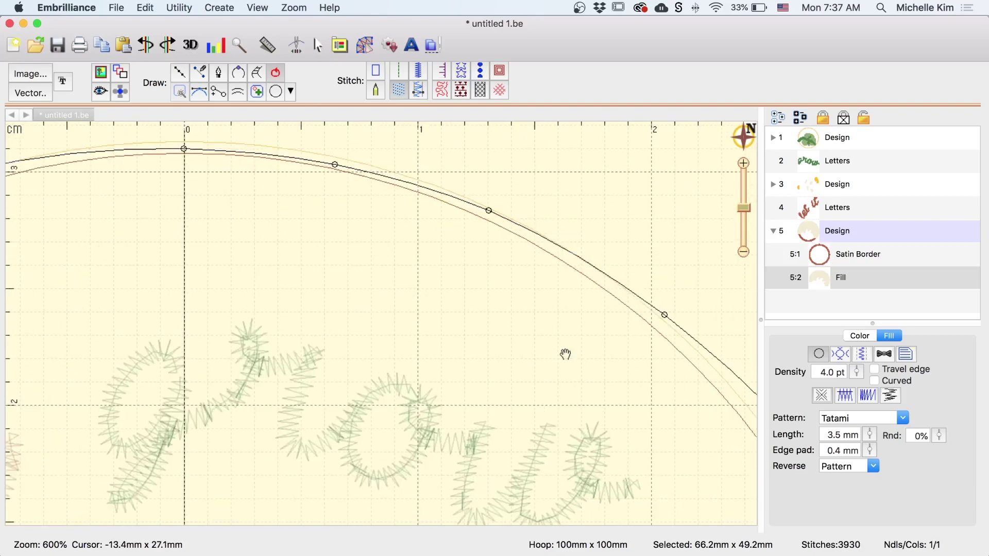
pyautogui.scroll(-10, 565, 355)
pyautogui.hscroll(7, 565, 354)
pyautogui.click(599, 426)
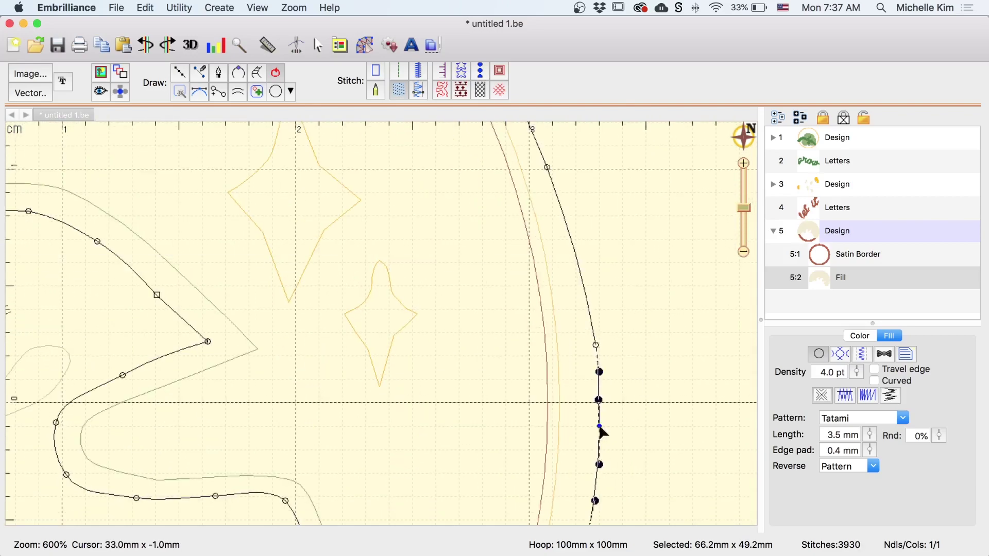
pyautogui.moveTo(596, 345); pyautogui.dragTo(598, 337)
pyautogui.scroll(2, 597, 337)
pyautogui.moveTo(560, 252); pyautogui.dragTo(565, 249)
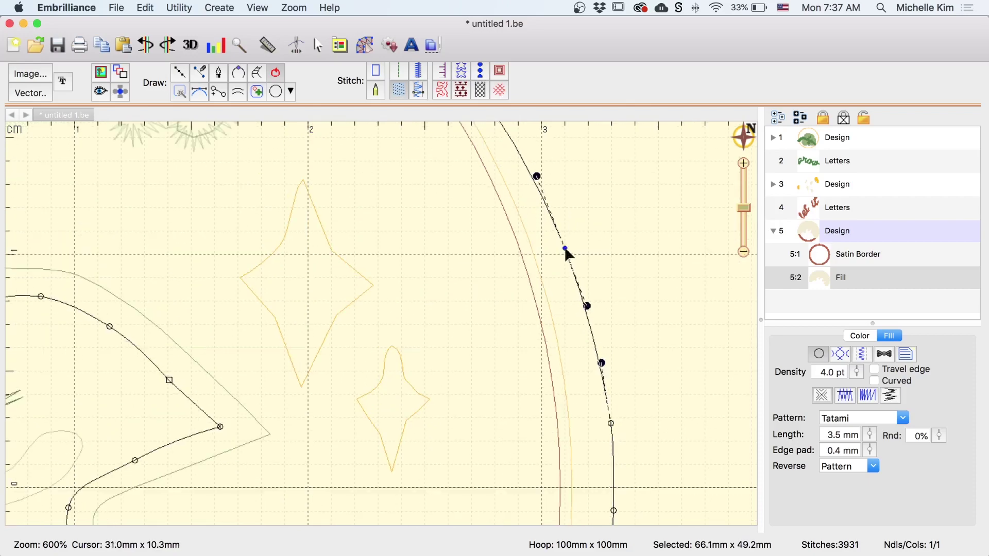
# Step: Remove the extra outline point above the leaf's lower-right tip, shift the neighbouring curve point outward, and move the notch point deeper into the leaf
pyautogui.scroll(-3, 565, 249)
pyautogui.moveTo(654, 400); pyautogui.dragTo(695, 126)
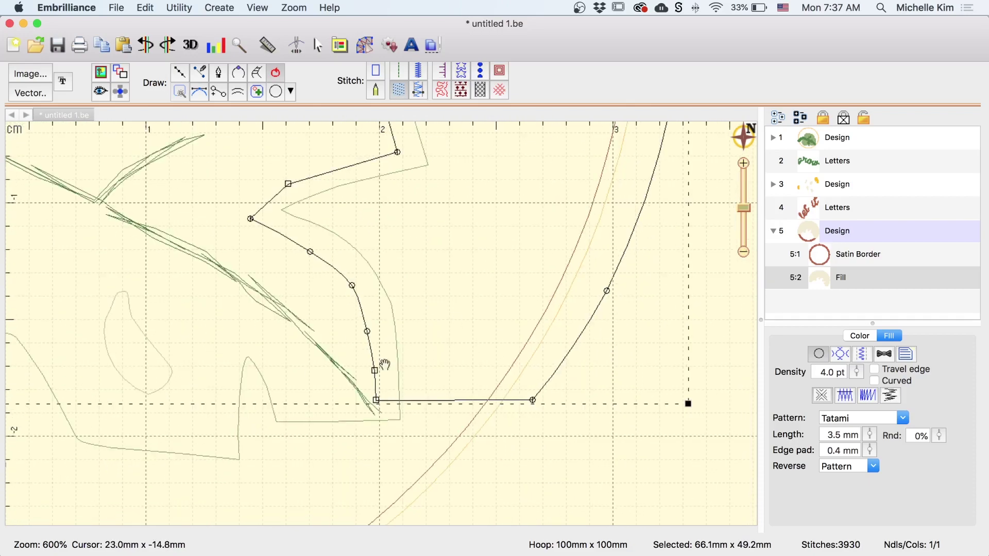
pyautogui.hscroll(-3, 385, 365)
pyautogui.click(528, 332)
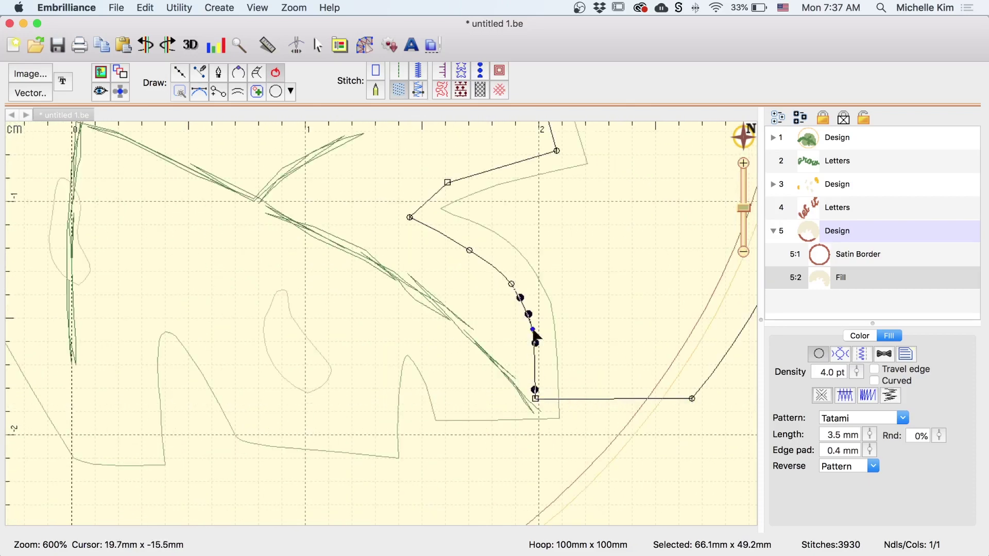
pyautogui.scroll(1, 542, 418)
pyautogui.scroll(5, 542, 417)
pyautogui.hscroll(-1, 542, 417)
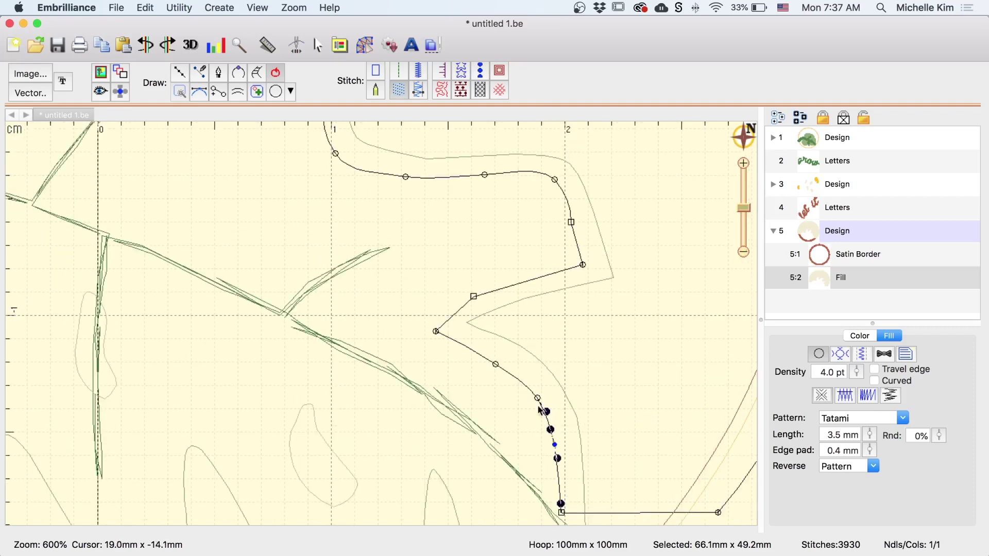
pyautogui.moveTo(435, 331); pyautogui.dragTo(421, 331)
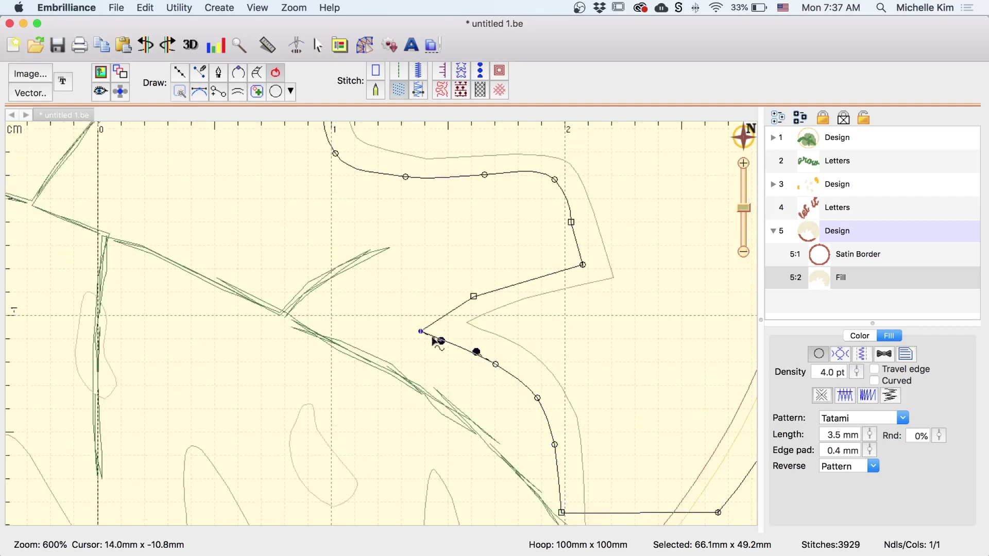
# Step: Delete the extra corner point on the right-hand lobe's outline and lower the curve points along its upper edge
pyautogui.moveTo(471, 285); pyautogui.dragTo(498, 360)
pyautogui.scroll(2, 498, 362)
pyautogui.hscroll(-1, 499, 362)
pyautogui.click(593, 297)
pyautogui.press('Delete')
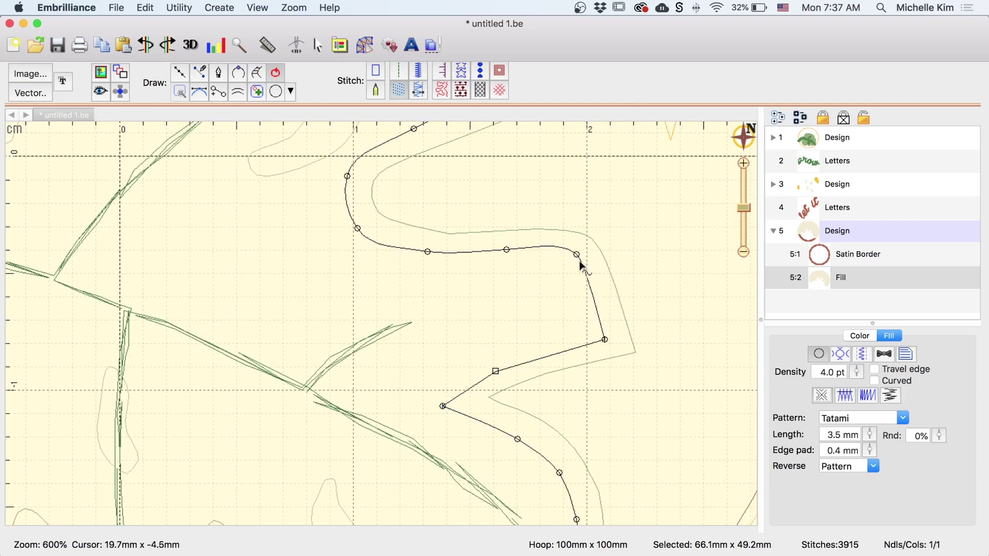
pyautogui.moveTo(577, 255); pyautogui.dragTo(574, 261)
pyautogui.moveTo(506, 249); pyautogui.dragTo(505, 254)
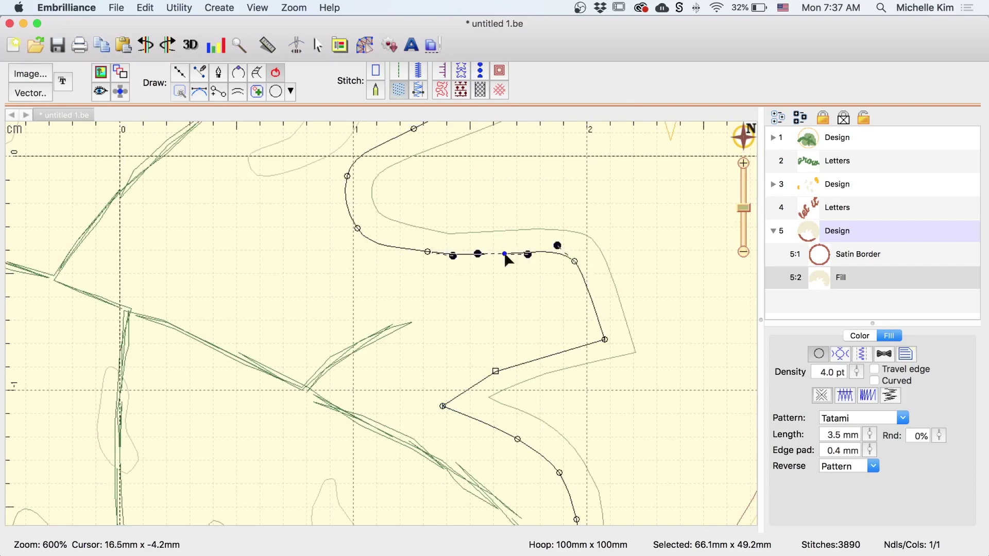
# Step: Move the outline points around the rounded inlet and at the upper-right lobe's tip further inside the leaf
pyautogui.scroll(4, 426, 273)
pyautogui.hscroll(-2, 426, 274)
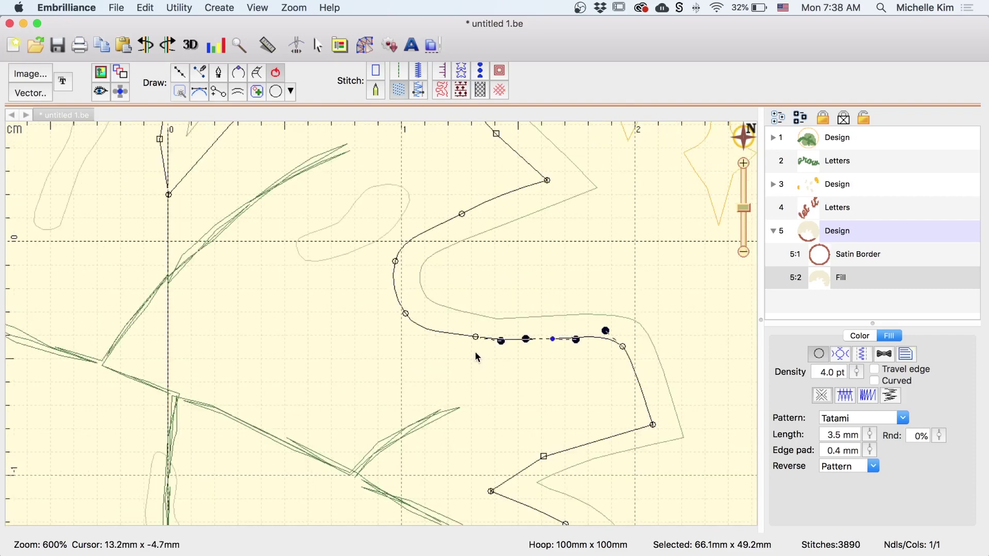
pyautogui.click(472, 342)
pyautogui.click(401, 313)
pyautogui.scroll(5, 400, 314)
pyautogui.hscroll(-6, 400, 314)
pyautogui.moveTo(536, 375); pyautogui.dragTo(533, 373)
pyautogui.moveTo(688, 293); pyautogui.dragTo(678, 292)
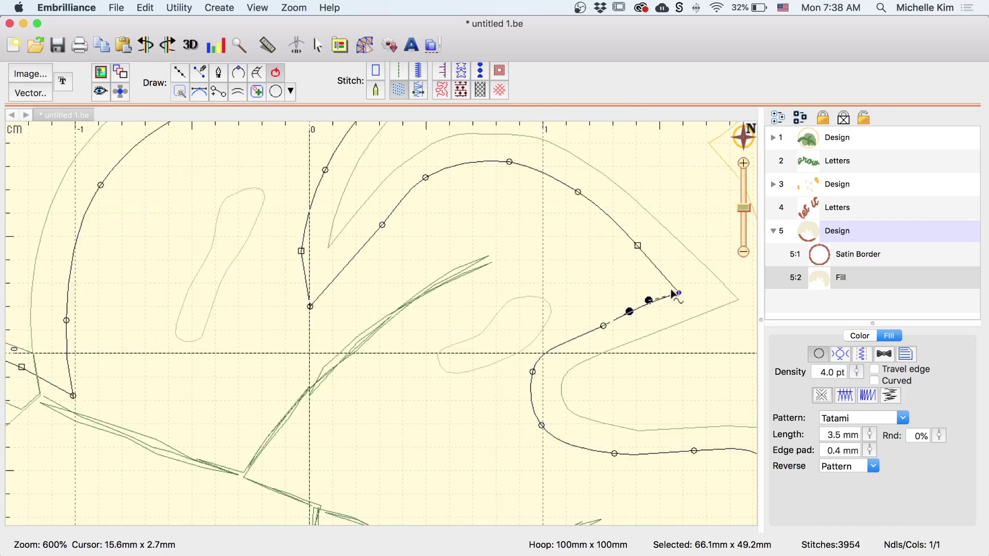
# Step: Refine the outline at the leaf's central notch by deleting one curve point and moving the surrounding points deeper into the leaf
pyautogui.scroll(4, 620, 239)
pyautogui.hscroll(-5, 620, 239)
pyautogui.moveTo(560, 280); pyautogui.dragTo(564, 286)
pyautogui.moveTo(517, 327); pyautogui.dragTo(520, 335)
pyautogui.press('Delete')
pyautogui.moveTo(445, 409); pyautogui.dragTo(445, 415)
pyautogui.moveTo(436, 353); pyautogui.dragTo(431, 349)
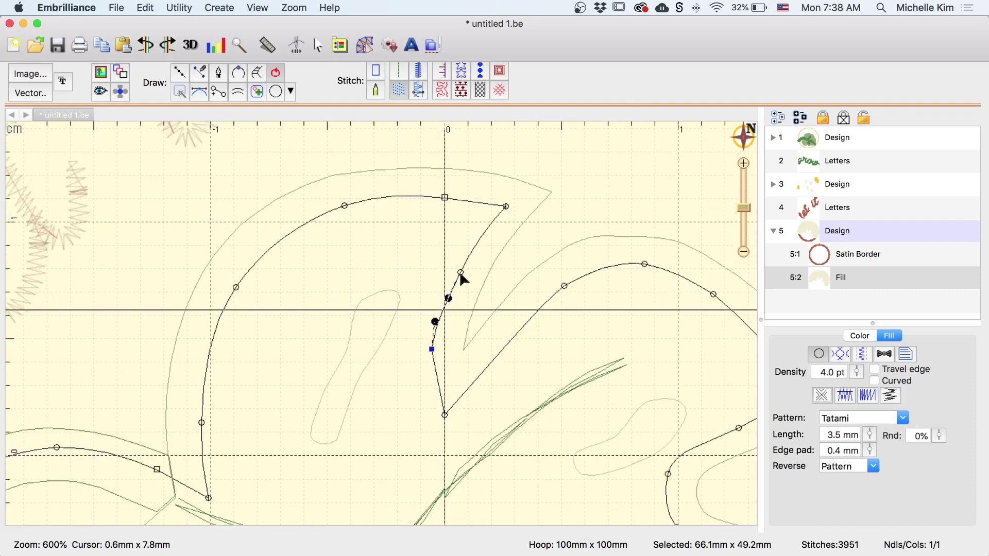
# Step: Move the points at the upper-left lobe's tip inward, delete the corner point on its top edge, and reshape the top curve
pyautogui.moveTo(461, 272); pyautogui.dragTo(457, 268)
pyautogui.moveTo(505, 206); pyautogui.dragTo(496, 202)
pyautogui.click(444, 197)
pyautogui.press('Delete')
pyautogui.click(344, 206)
pyautogui.moveTo(398, 197); pyautogui.dragTo(404, 189)
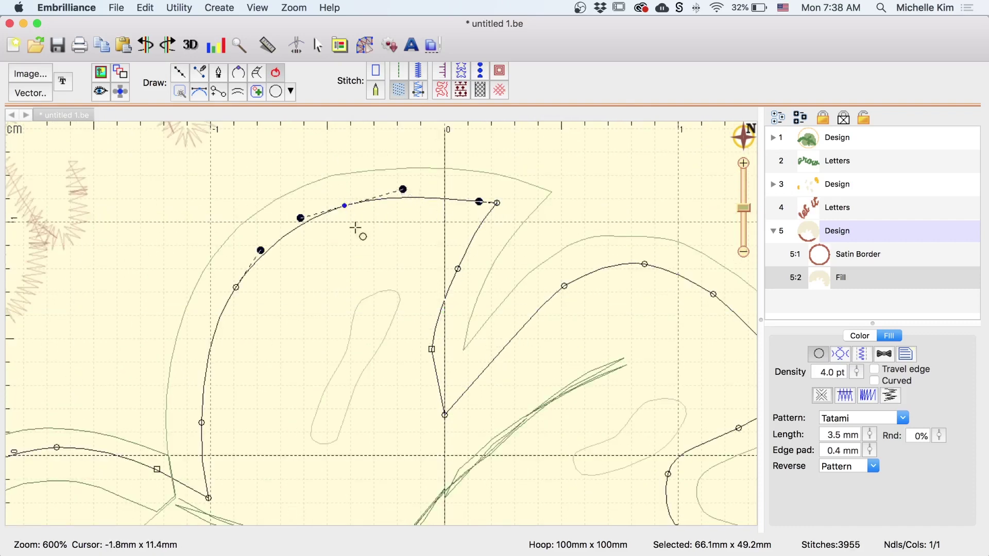
# Step: Delete the corner point where the fill meets the leaf's stem, and adjust the curve handle near the stem's lower end
pyautogui.hscroll(-8, 358, 230)
pyautogui.scroll(-4, 357, 229)
pyautogui.click(362, 362)
pyautogui.press('Delete')
pyautogui.hscroll(-7, 309, 364)
pyautogui.click(305, 368)
pyautogui.click(198, 459)
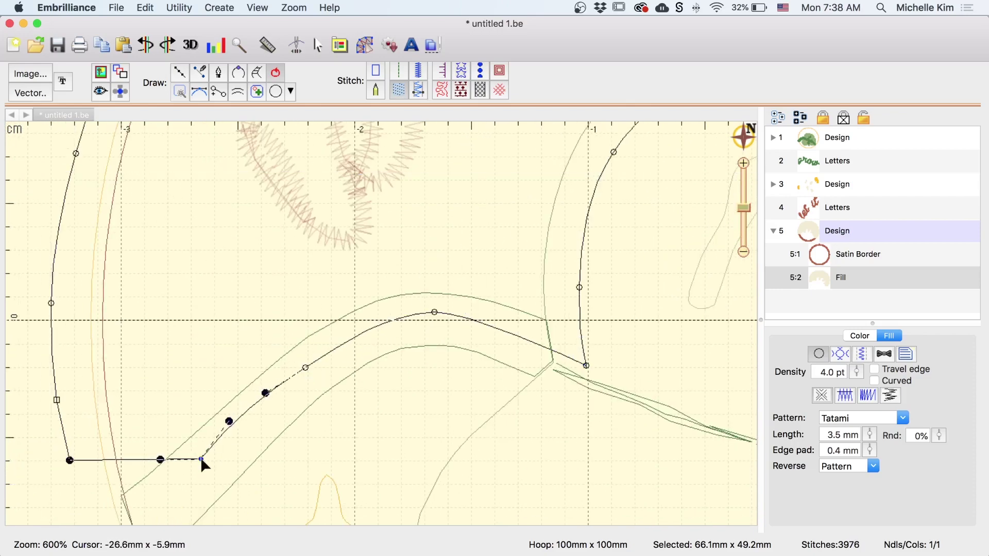
pyautogui.moveTo(226, 422); pyautogui.dragTo(241, 420)
pyautogui.hscroll(-7, 241, 420)
pyautogui.scroll(-2, 240, 420)
pyautogui.click(122, 383)
pyautogui.press('1')
pyautogui.hscroll(3, 403, 452)
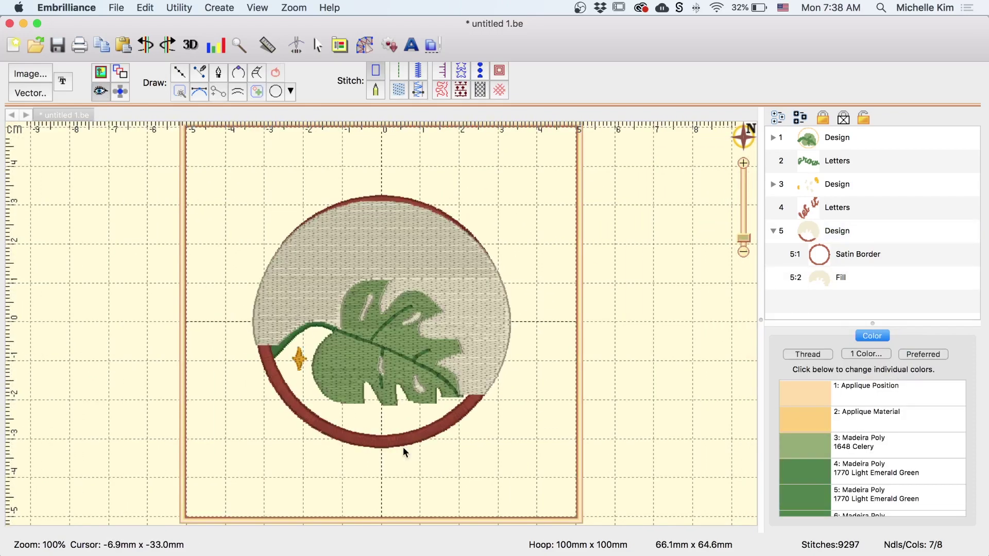
# Step: Set the background fill's density to 5.0 pt and its stitch length to 5.0 mm
pyautogui.click(444, 267)
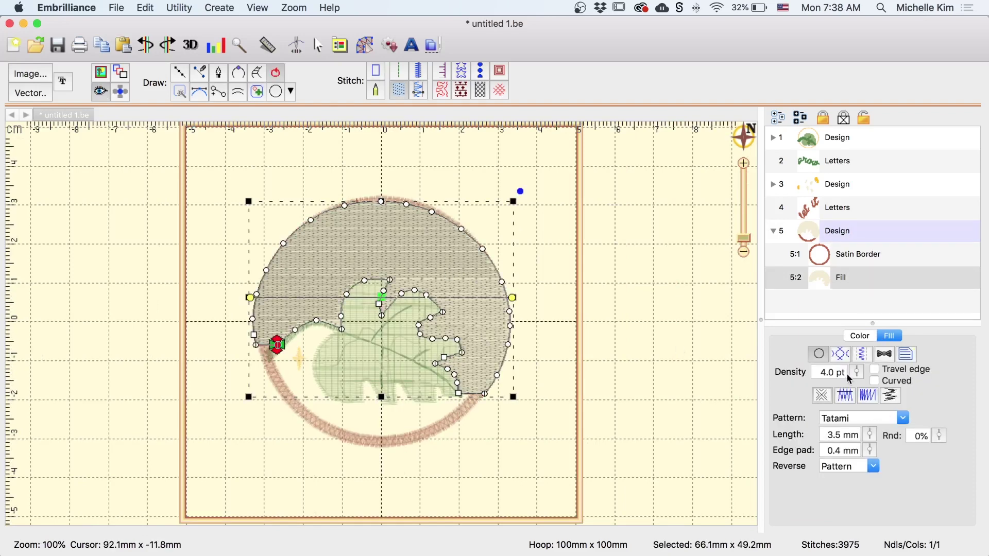
pyautogui.moveTo(856, 373); pyautogui.dragTo(858, 365)
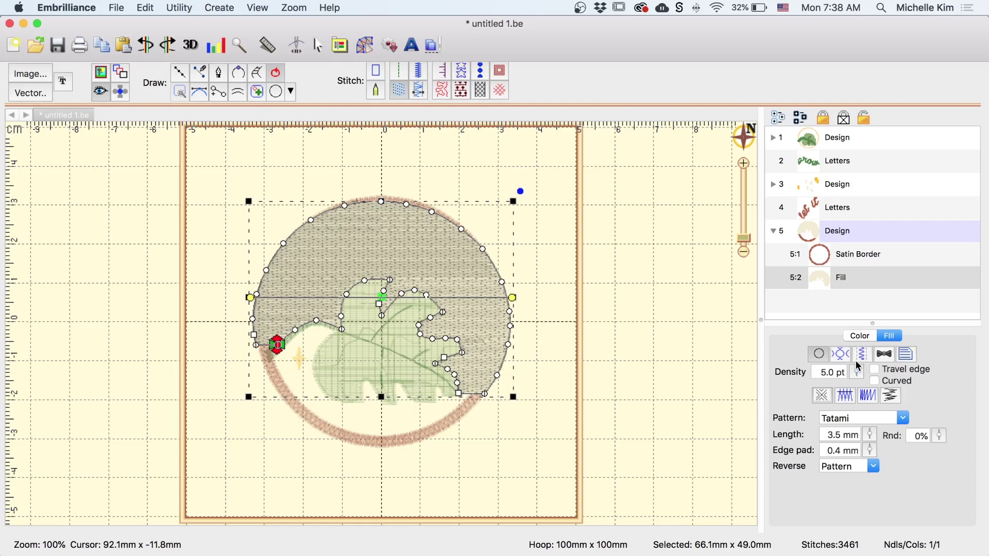
pyautogui.moveTo(870, 436); pyautogui.dragTo(877, 428)
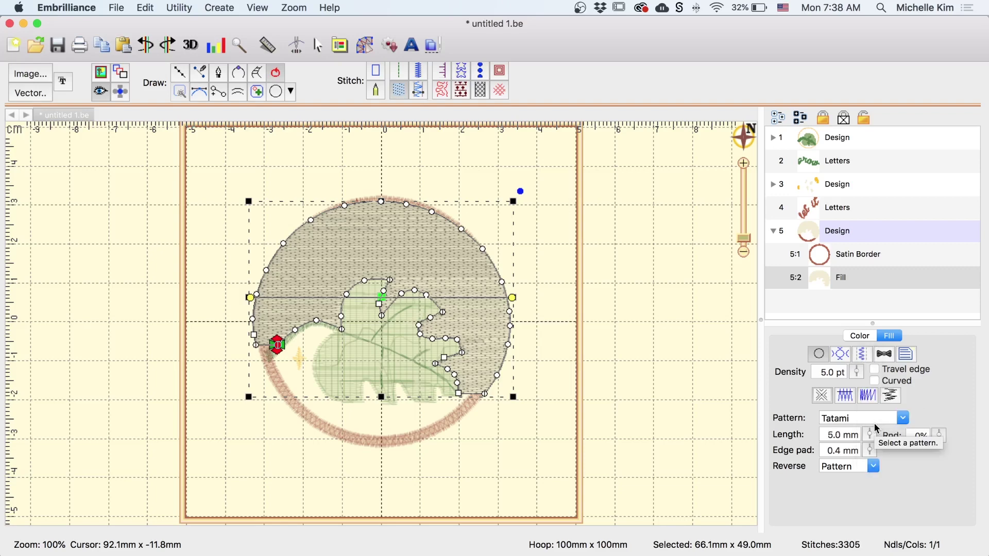
# Step: Raise the density spacing of the background fill's perpendicular underlay, then deselect the fill
pyautogui.click(862, 353)
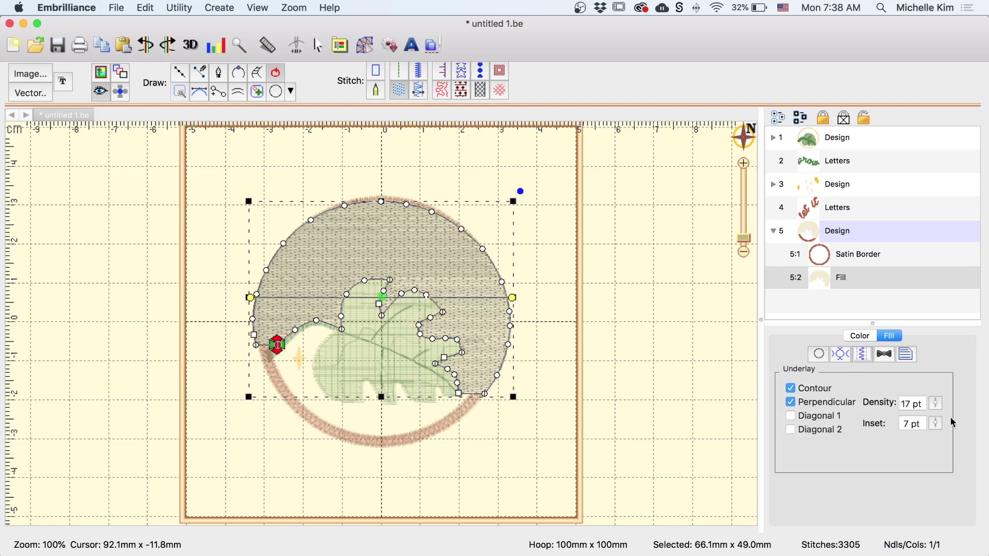
pyautogui.moveTo(940, 409); pyautogui.dragTo(938, 358)
pyautogui.click(601, 421)
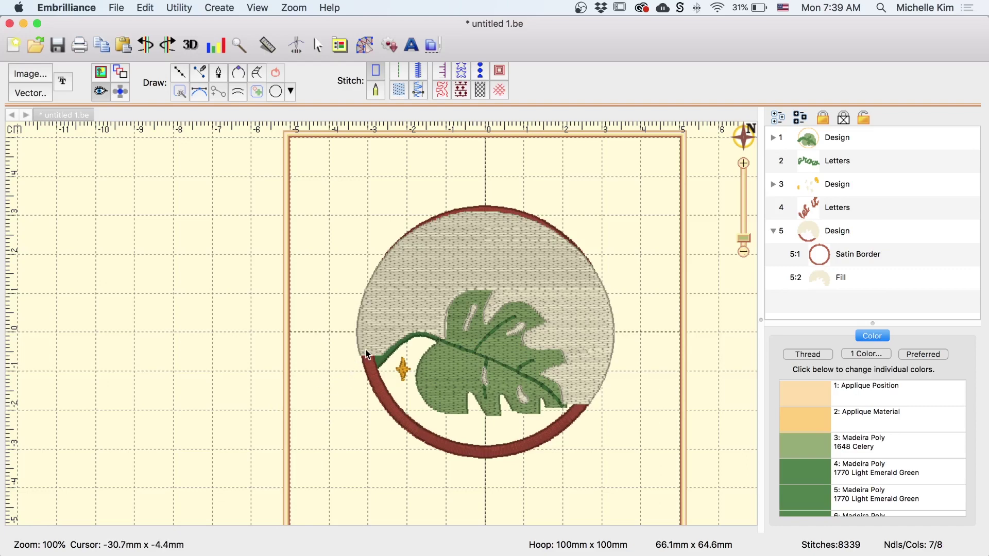
# Step: Start a second fill outline with a top edge about 6.2 mm long from the stem across the border, overlapping the first fill
pyautogui.press('6')
pyautogui.moveTo(417, 448); pyautogui.dragTo(395, 267)
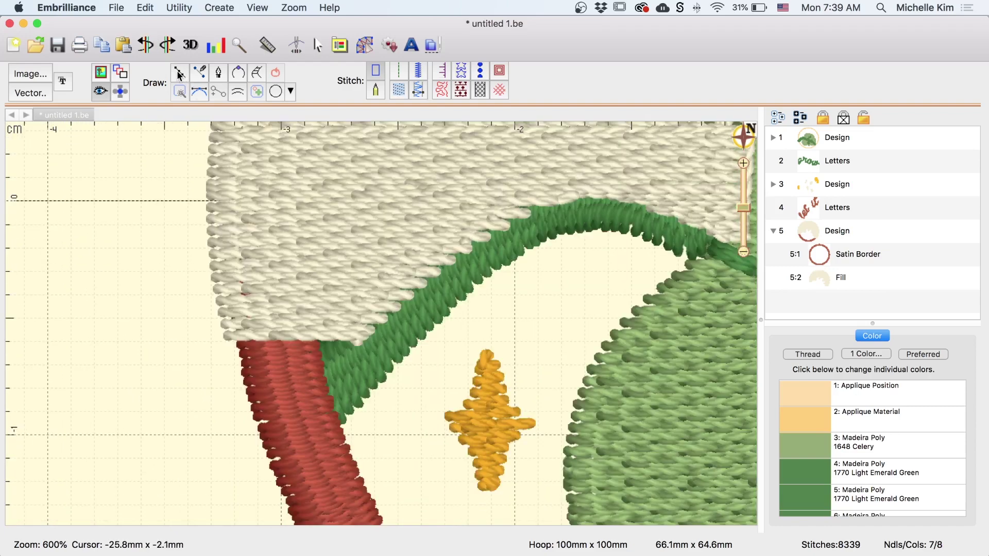
pyautogui.click(178, 73)
pyautogui.click(400, 91)
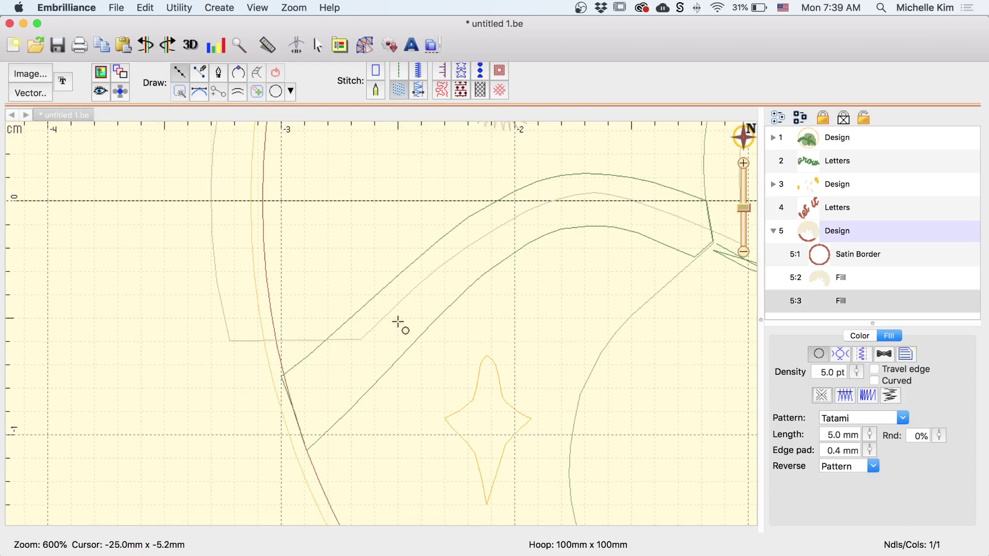
pyautogui.click(373, 331)
pyautogui.click(228, 333)
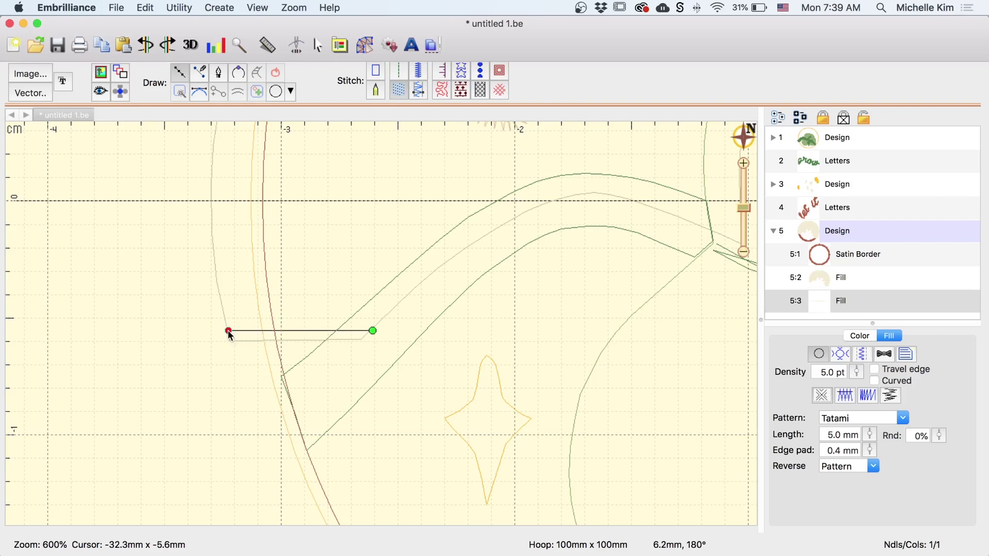
pyautogui.moveTo(273, 402); pyautogui.dragTo(285, 329)
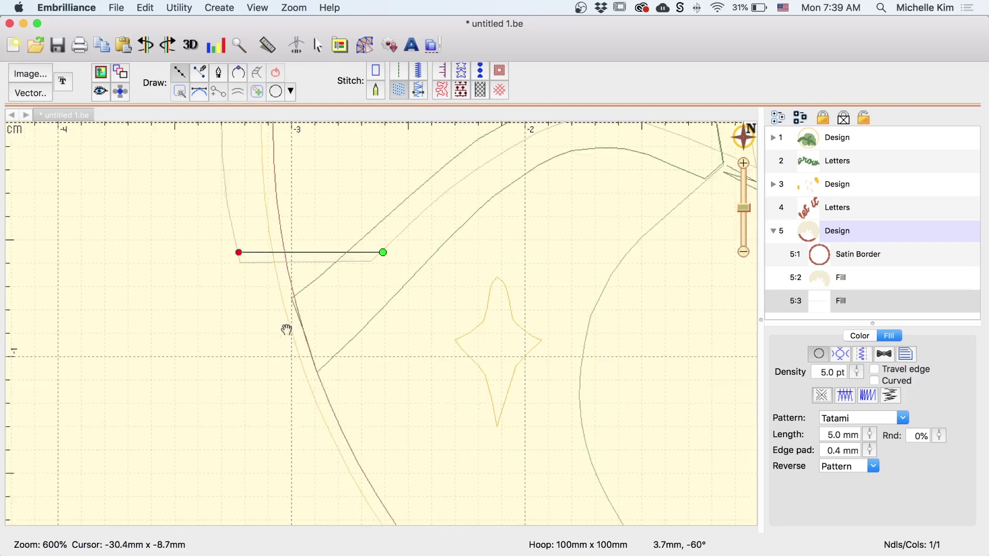
pyautogui.click(258, 329)
# Step: Continue the second fill's outline with curve points just outside the lower-left border to near the circle's lowest point
pyautogui.moveTo(319, 404); pyautogui.dragTo(294, 293)
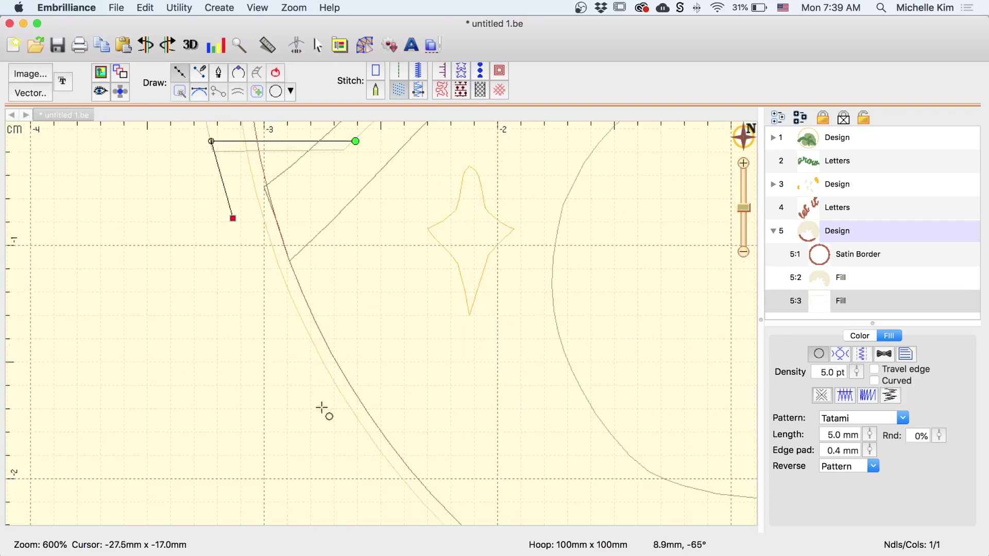
pyautogui.click(321, 408)
pyautogui.moveTo(371, 401); pyautogui.dragTo(271, 259)
pyautogui.click(373, 426)
pyautogui.moveTo(421, 447); pyautogui.dragTo(295, 327)
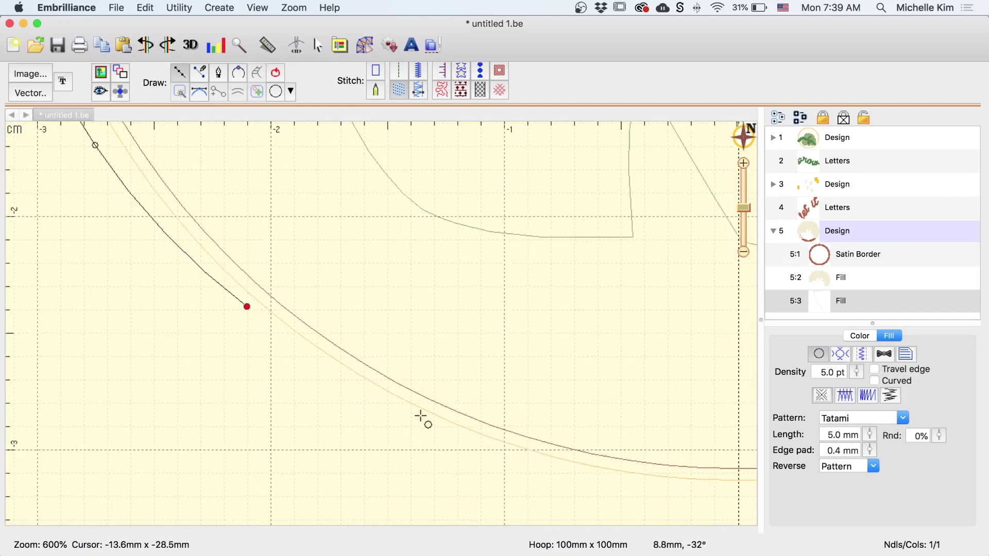
pyautogui.click(421, 415)
pyautogui.moveTo(566, 458); pyautogui.dragTo(371, 408)
pyautogui.click(484, 422)
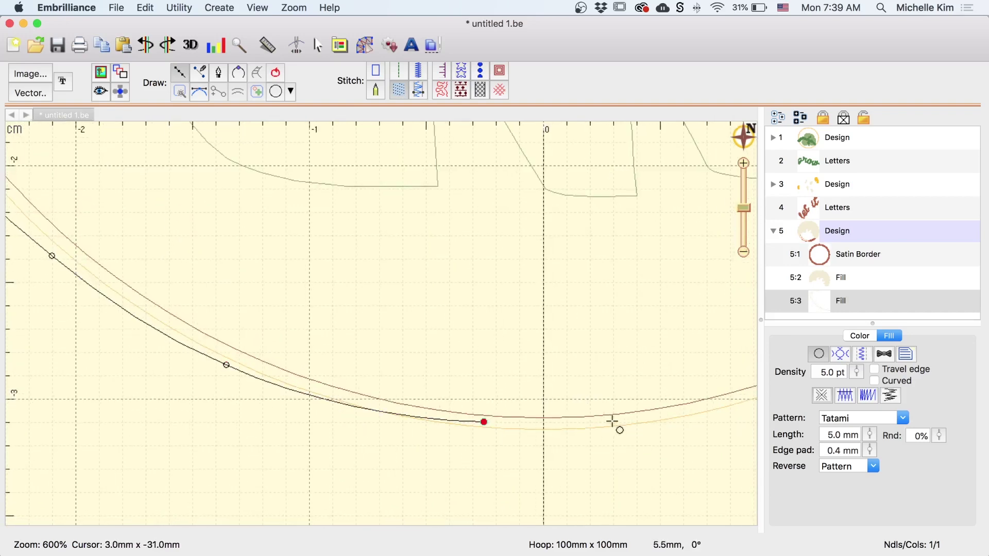
# Step: Trace the outline up the outside of the lower-right border to slightly overlap the first fill's lower end
pyautogui.click(614, 421)
pyautogui.moveTo(619, 423); pyautogui.dragTo(392, 452)
pyautogui.click(568, 413)
pyautogui.moveTo(657, 402); pyautogui.dragTo(464, 455)
pyautogui.click(567, 384)
pyautogui.moveTo(606, 362); pyautogui.dragTo(509, 426)
pyautogui.click(602, 336)
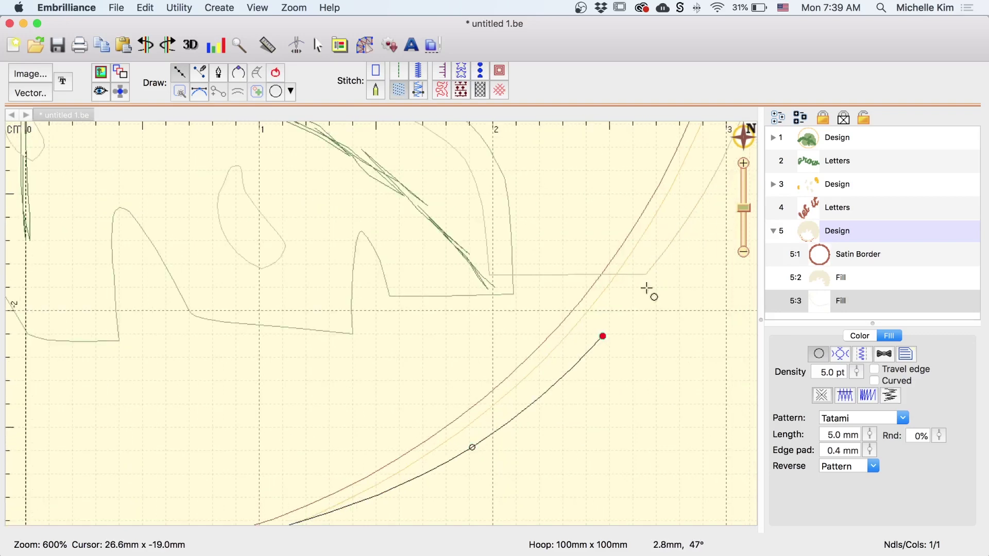
pyautogui.click(652, 267)
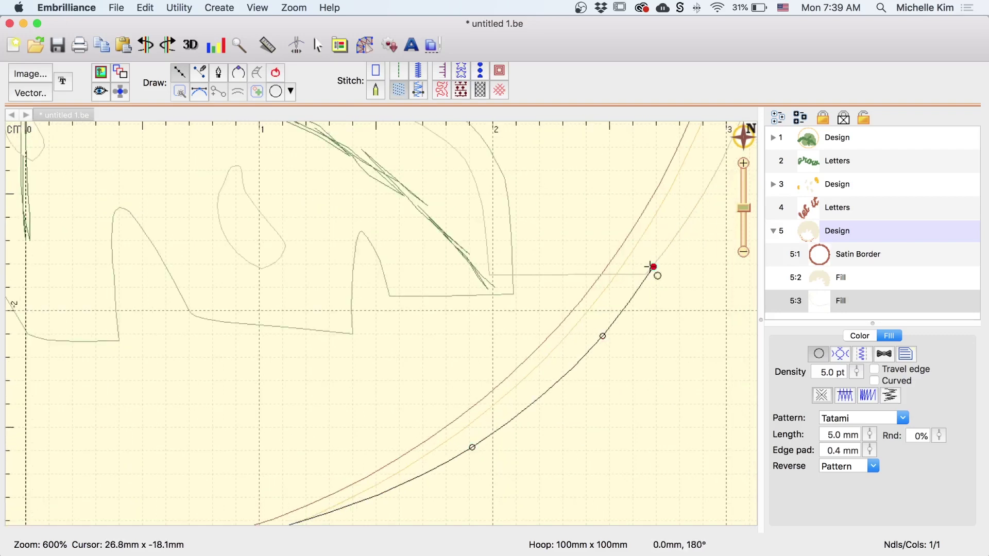
# Step: Bring the outline back across the border to the leaf tip, around the rightmost lower notch and under the adjoining lobe
pyautogui.click(408, 273)
pyautogui.moveTo(354, 267); pyautogui.dragTo(420, 281)
pyautogui.click(462, 242)
pyautogui.click(415, 219)
pyautogui.click(402, 280)
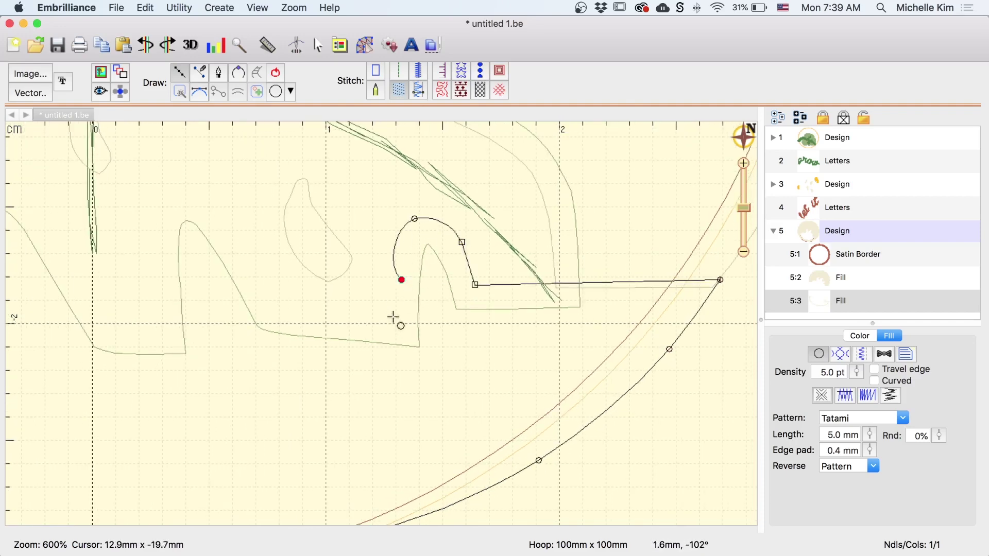
pyautogui.click(393, 317)
pyautogui.click(350, 310)
pyautogui.click(276, 303)
# Step: Trace the outline around the leaf's middle lower notch and along the next lobe's bottom edge, keeping points inside the leaf
pyautogui.moveTo(277, 303); pyautogui.dragTo(596, 362)
pyautogui.click(574, 310)
pyautogui.click(522, 258)
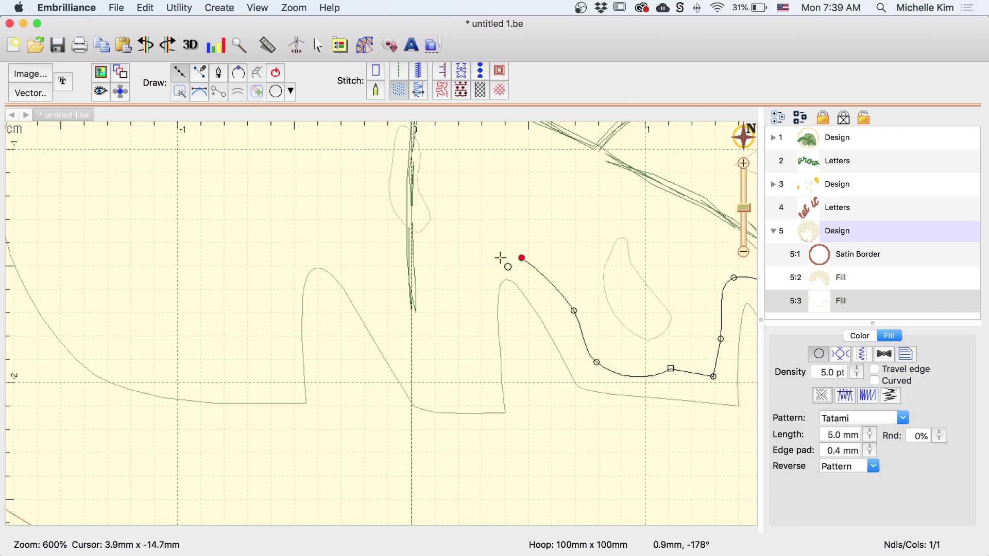
pyautogui.click(482, 255)
pyautogui.click(479, 311)
pyautogui.click(475, 384)
pyautogui.click(445, 380)
pyautogui.click(418, 367)
# Step: Trace the outline around the leftmost lower notch and down to the corner of the leaf's large rounded lobe
pyautogui.click(380, 296)
pyautogui.click(344, 253)
pyautogui.moveTo(296, 232); pyautogui.dragTo(422, 250)
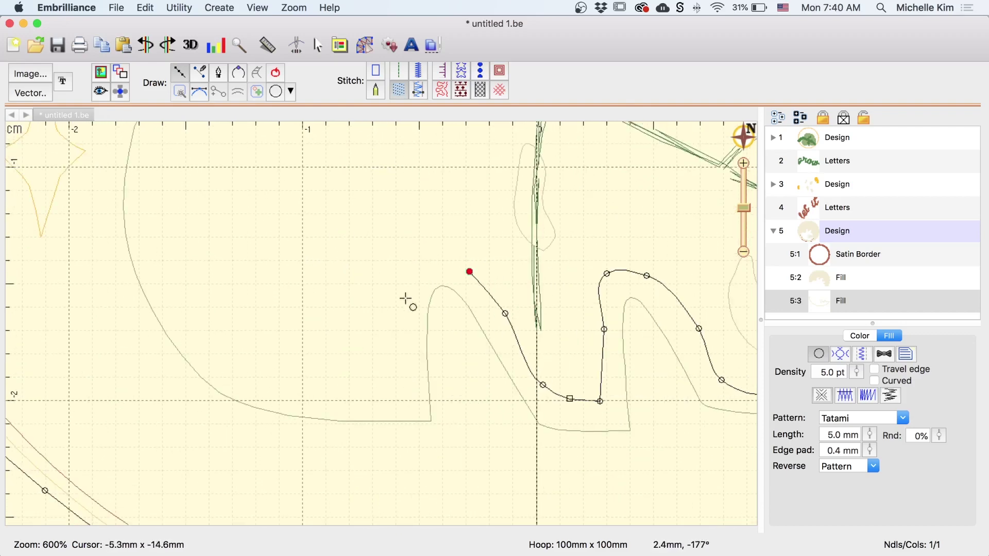
pyautogui.click(414, 271)
pyautogui.click(400, 338)
pyautogui.click(400, 396)
# Step: Place curve points inside the leaf's large rounded lobe up to the point where the stem joins the leaf
pyautogui.click(353, 388)
pyautogui.click(273, 380)
pyautogui.click(202, 331)
pyautogui.moveTo(164, 263); pyautogui.dragTo(388, 375)
pyautogui.click(373, 317)
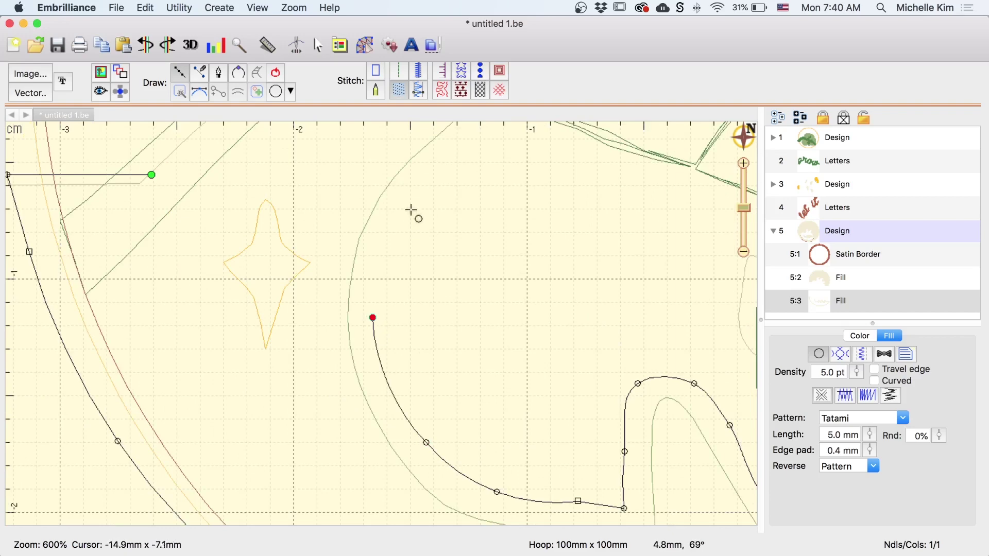
pyautogui.click(411, 210)
pyautogui.scroll(6, 411, 210)
pyautogui.click(467, 320)
pyautogui.click(506, 281)
# Step: Run the outline along the middle of the stem and close the second fill at its starting point
pyautogui.click(449, 261)
pyautogui.click(379, 232)
pyautogui.click(283, 246)
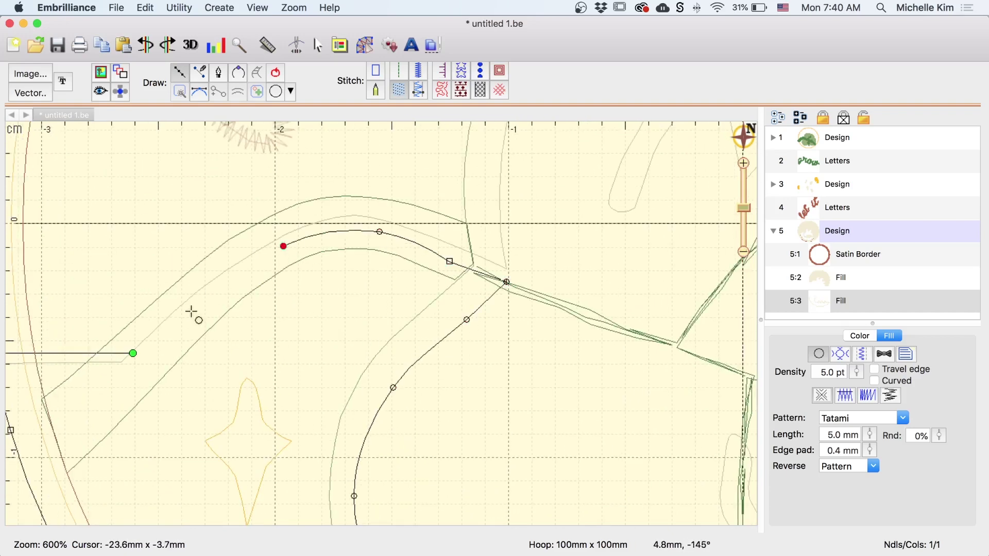
pyautogui.click(191, 315)
pyautogui.click(157, 356)
pyautogui.click(133, 354)
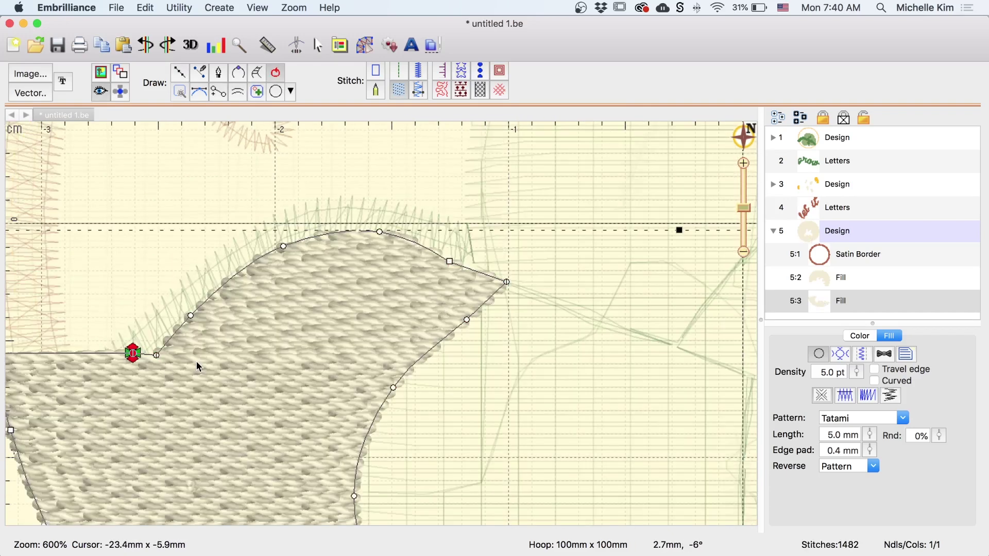
# Step: Delete the second fill's redundant starting point and shift the neighbouring corner point slightly toward the border
pyautogui.moveTo(144, 366); pyautogui.dragTo(386, 305)
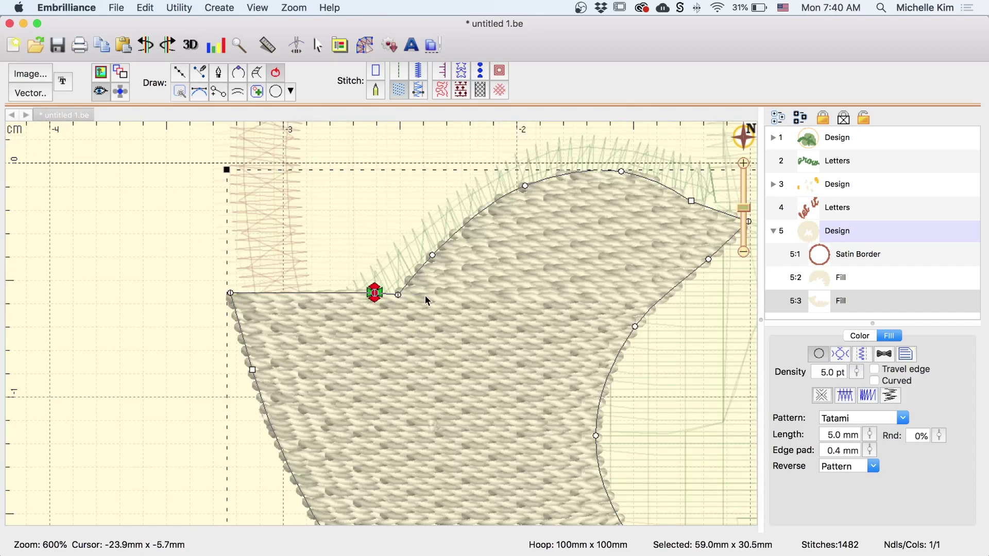
pyautogui.click(374, 294)
pyautogui.press('Delete')
pyautogui.moveTo(398, 294); pyautogui.dragTo(385, 295)
# Step: Adjust the second fill's curve points along the lower border so the outline follows the circle smoothly
pyautogui.click(251, 370)
pyautogui.moveTo(283, 520); pyautogui.dragTo(360, 289)
pyautogui.moveTo(401, 369); pyautogui.dragTo(308, 286)
pyautogui.moveTo(257, 170); pyautogui.dragTo(371, 373)
pyautogui.click(369, 371)
pyautogui.moveTo(464, 468); pyautogui.dragTo(333, 212)
pyautogui.moveTo(450, 383); pyautogui.dragTo(442, 388)
pyautogui.moveTo(607, 460); pyautogui.dragTo(344, 325)
pyautogui.moveTo(513, 366); pyautogui.dragTo(77, 397)
pyautogui.moveTo(527, 413); pyautogui.dragTo(400, 457)
pyautogui.moveTo(562, 371); pyautogui.dragTo(559, 368)
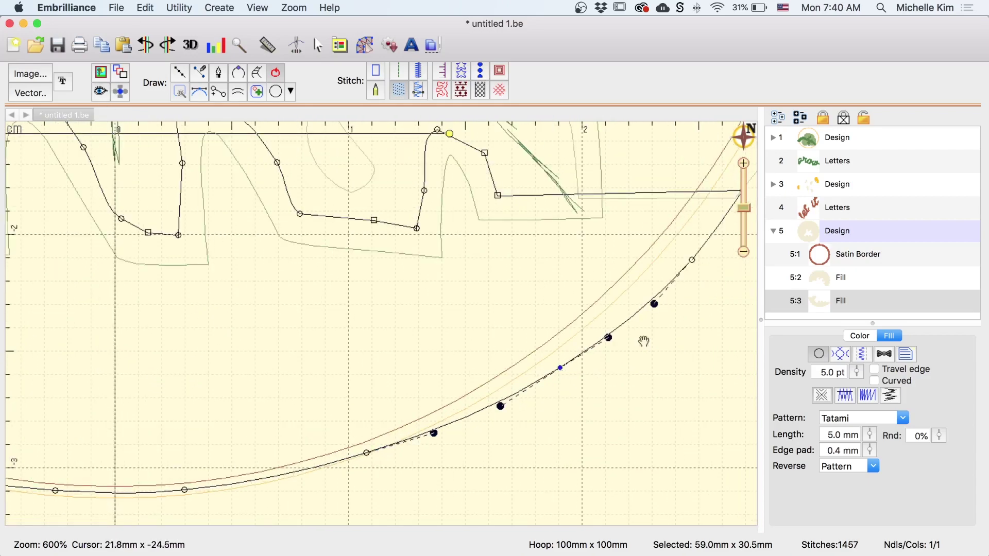
pyautogui.moveTo(643, 341); pyautogui.dragTo(531, 395)
# Step: Delete extra outline points around the rightmost lower notch and move the adjacent lobe corner deeper into the leaf
pyautogui.moveTo(385, 250); pyautogui.dragTo(463, 300)
pyautogui.moveTo(448, 255)
pyautogui.mouseDown()
pyautogui.moveTo(409, 226)
pyautogui.moveTo(448, 258)
pyautogui.mouseUp()
pyautogui.click(448, 247)
pyautogui.press('Delete')
pyautogui.click(387, 293)
pyautogui.press('Delete')
pyautogui.moveTo(380, 331); pyautogui.dragTo(378, 323)
pyautogui.moveTo(377, 323); pyautogui.dragTo(559, 373)
# Step: Delete the corner point on the right lobe's bottom edge and reshape the middle notch with one fewer curve point
pyautogui.click(519, 372)
pyautogui.press('Delete')
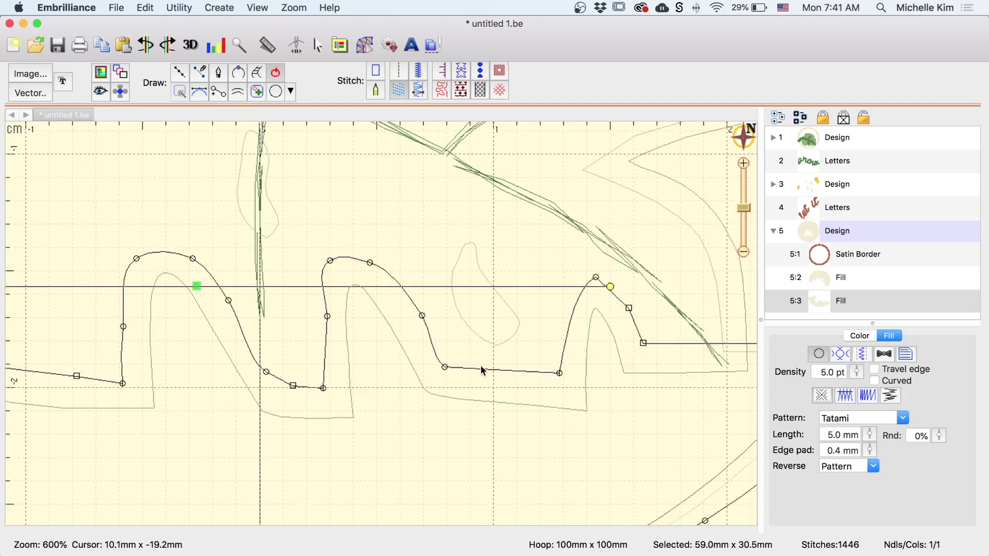
pyautogui.moveTo(444, 367); pyautogui.dragTo(447, 361)
pyautogui.click(330, 260)
pyautogui.press('Delete')
pyautogui.moveTo(327, 317); pyautogui.dragTo(322, 308)
pyautogui.moveTo(355, 258); pyautogui.dragTo(331, 246)
# Step: Delete the surplus outline points around the leftmost lower notch and along the leaf's bottom edge on both sides of it
pyautogui.moveTo(270, 399); pyautogui.dragTo(449, 385)
pyautogui.click(432, 373)
pyautogui.press('Delete')
pyautogui.hscroll(-5, 449, 386)
pyautogui.click(508, 329)
pyautogui.press('Delete')
pyautogui.click(401, 355)
pyautogui.press('Delete')
pyautogui.click(356, 405)
pyautogui.press('Delete')
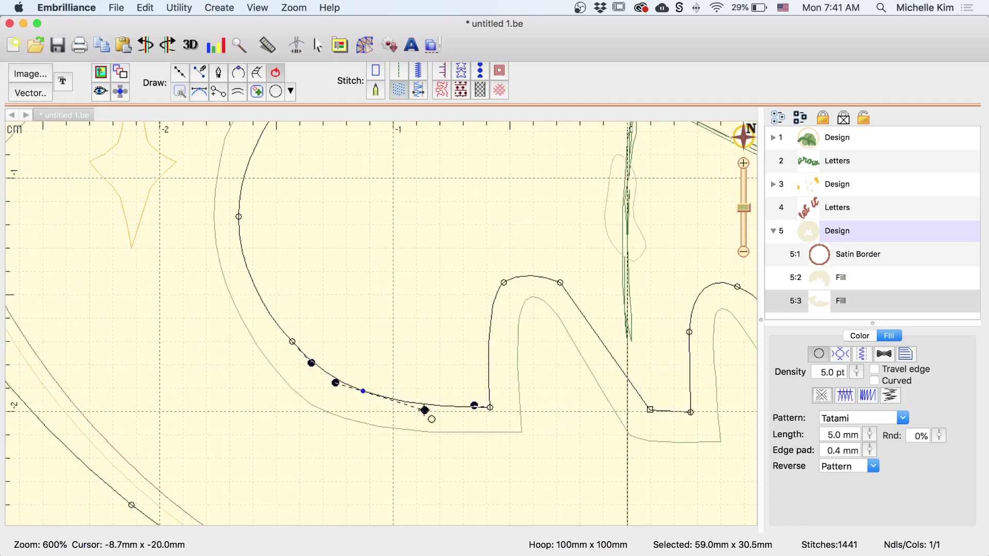
# Step: Delete the extra curve point on the rounded lobe's edge below the stem joint
pyautogui.click(239, 216)
pyautogui.moveTo(271, 171); pyautogui.dragTo(392, 371)
pyautogui.click(398, 303)
pyautogui.click(475, 240)
pyautogui.press('Delete')
pyautogui.click(458, 181)
pyautogui.moveTo(507, 154); pyautogui.dragTo(591, 312)
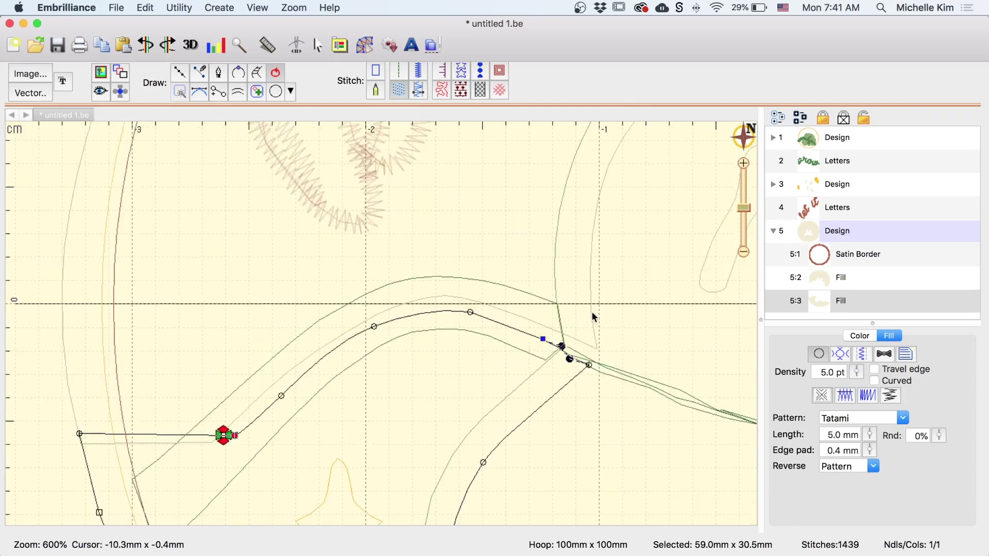
# Step: Move the upper fill's corner point where the stem joins the leaf slightly upward and check both fills
pyautogui.click(592, 312)
pyautogui.click(445, 294)
pyautogui.moveTo(356, 326); pyautogui.dragTo(354, 315)
pyautogui.hscroll(-3, 353, 315)
pyautogui.click(64, 402)
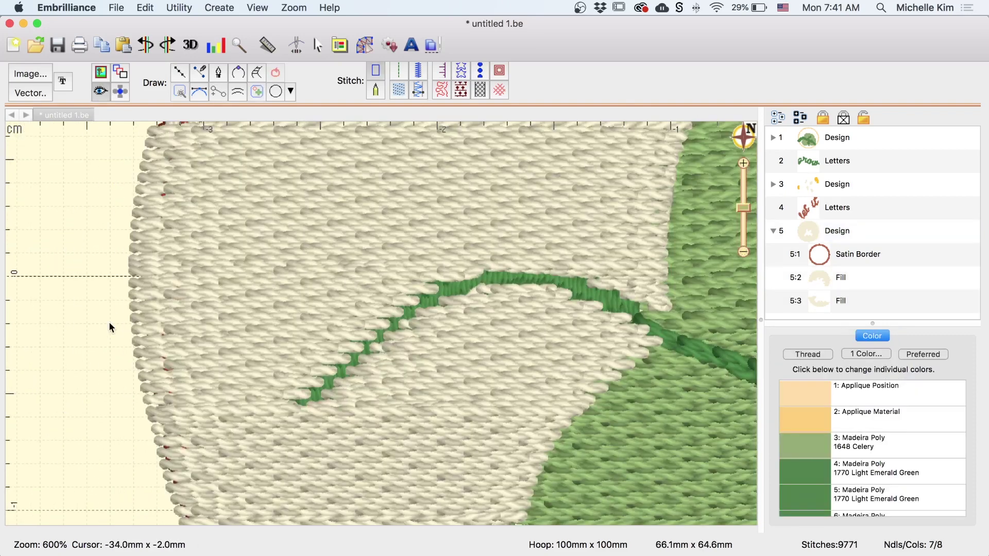
pyautogui.scroll(-3, 192, 394)
pyautogui.click(376, 326)
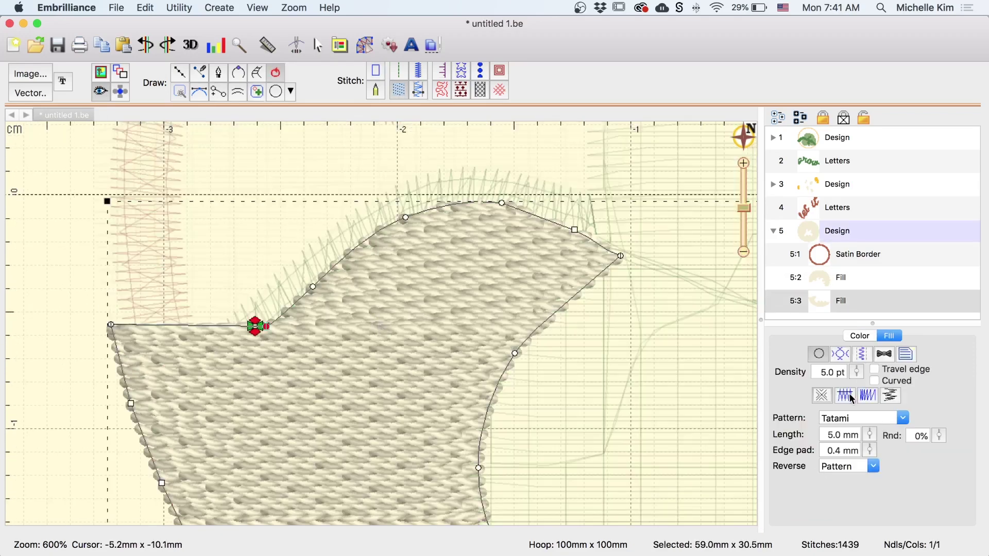
pyautogui.click(60, 261)
pyautogui.press('1')
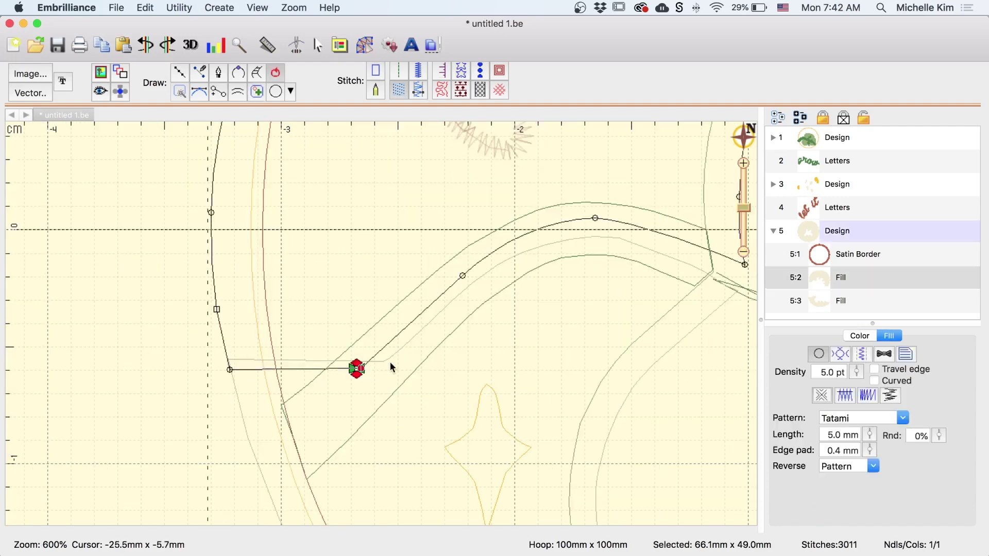
# Step: Move the upper fill's start and stop markers to its lower-left corner outside the border, then select the lower fill
pyautogui.click(387, 360)
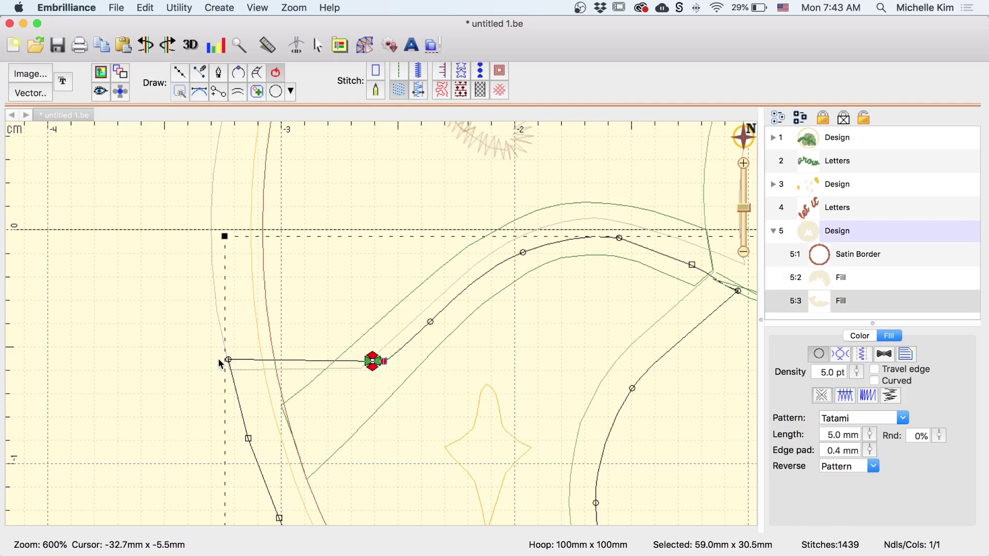
pyautogui.click(218, 317)
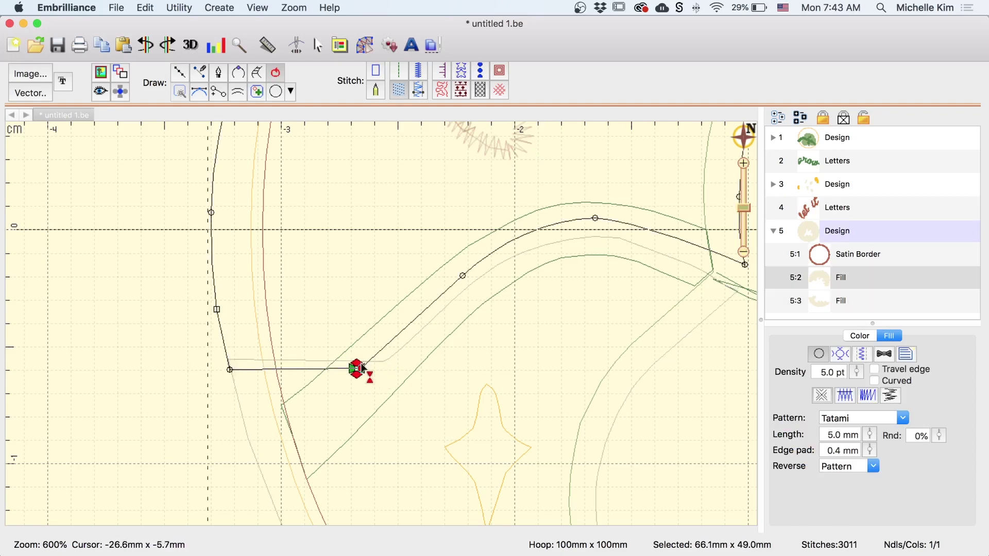
pyautogui.moveTo(227, 365); pyautogui.dragTo(225, 376)
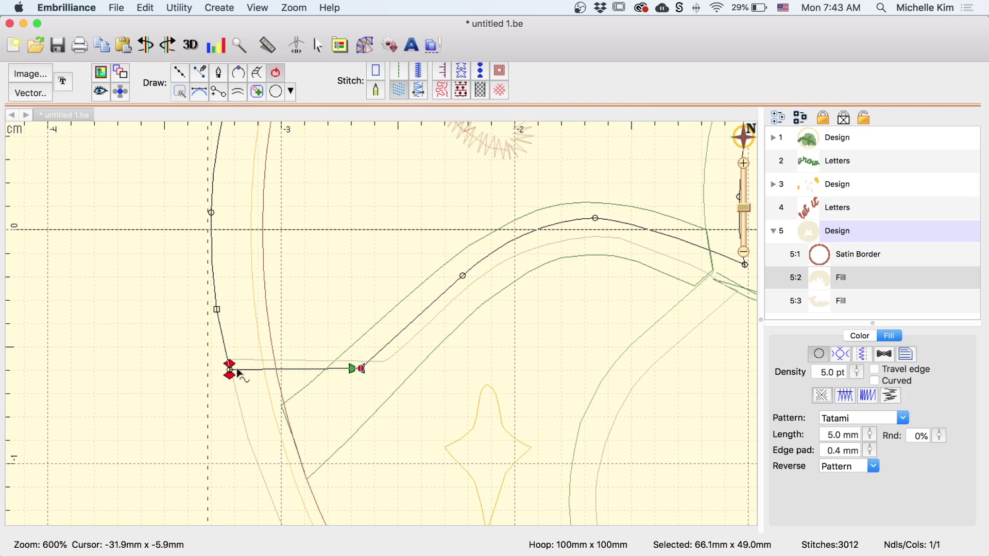
pyautogui.moveTo(355, 378); pyautogui.dragTo(220, 381)
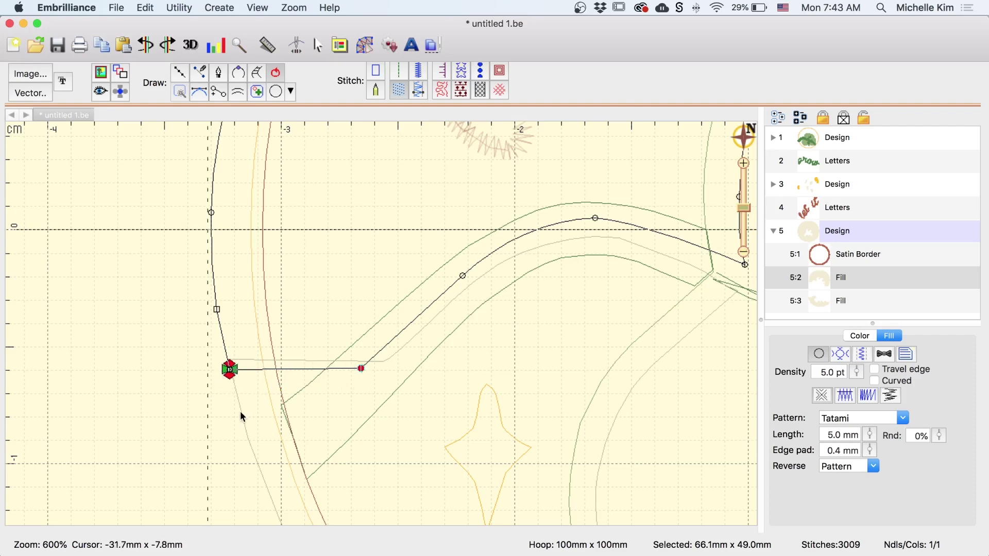
pyautogui.click(222, 377)
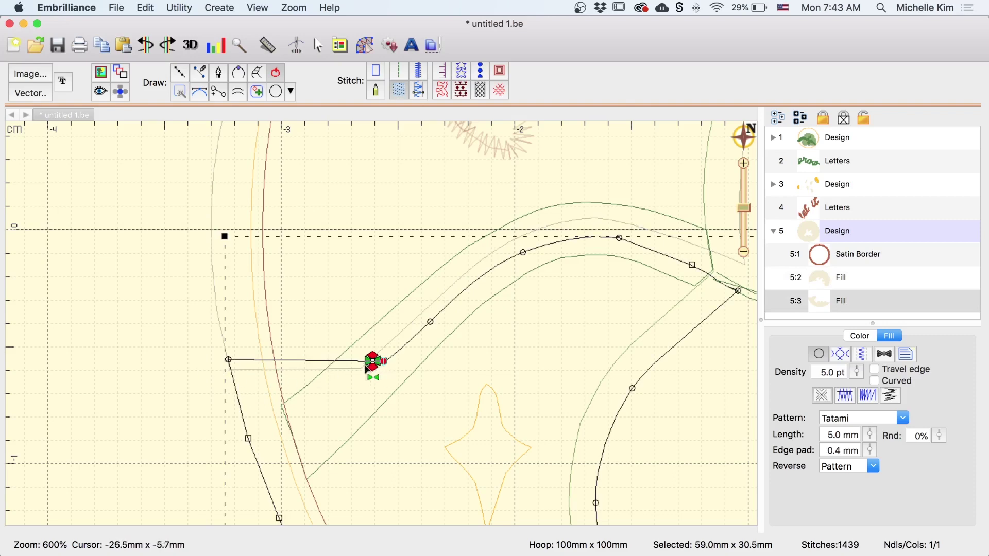
# Step: Move the lower fill's start and stop markers to its upper-left corner outside the border and deselect the fill
pyautogui.moveTo(381, 367); pyautogui.dragTo(212, 372)
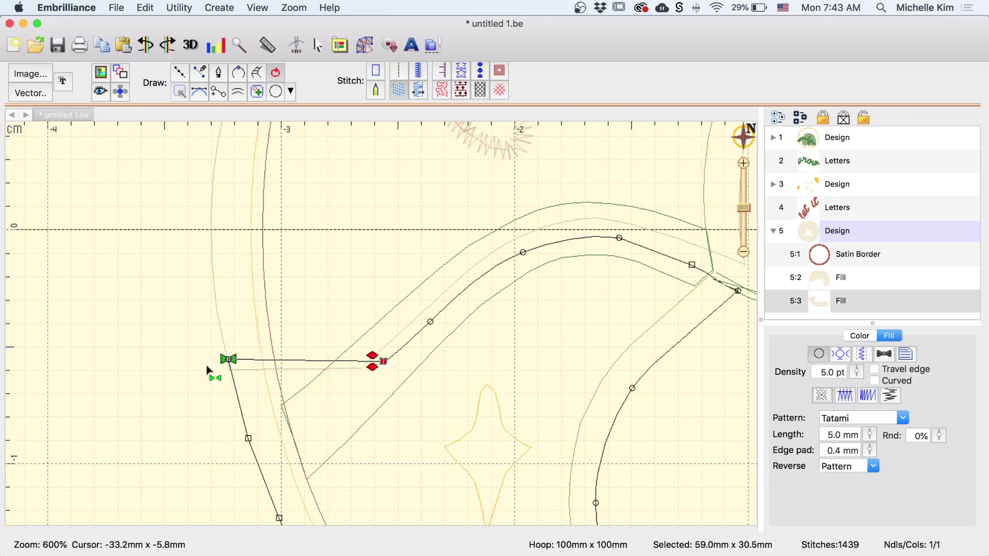
pyautogui.moveTo(384, 365)
pyautogui.mouseDown()
pyautogui.moveTo(379, 374)
pyautogui.moveTo(295, 374)
pyautogui.mouseUp()
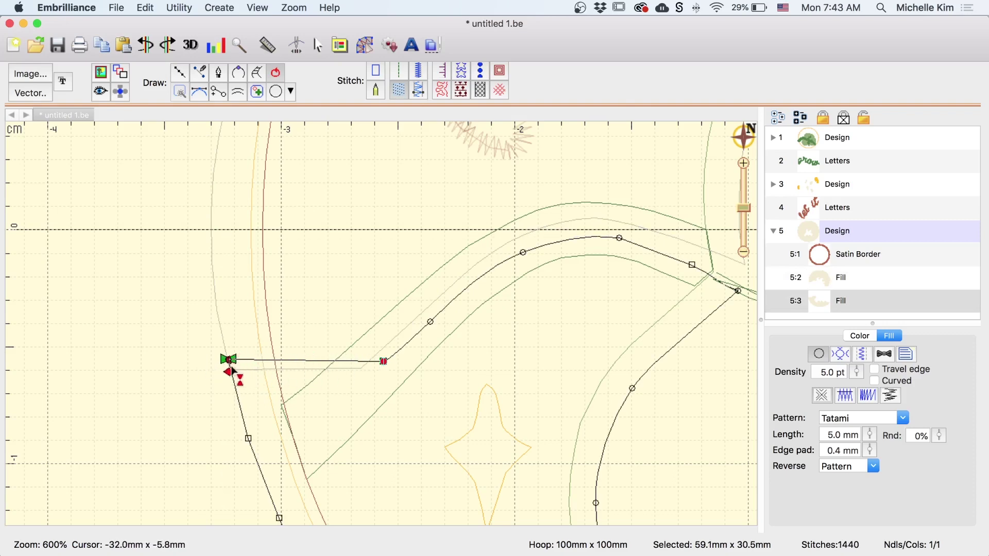
pyautogui.click(124, 341)
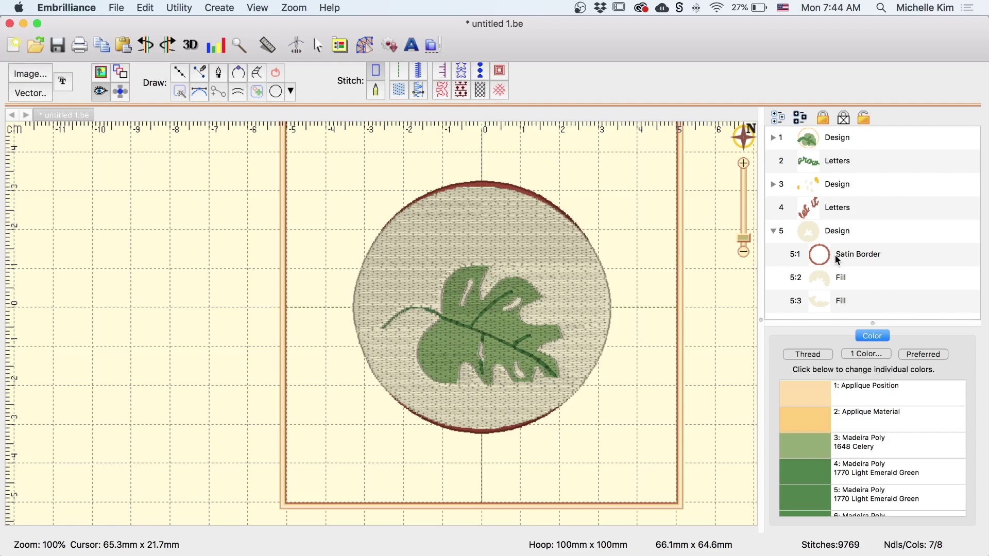
# Step: Move both background fills together in the stitching order to directly after the applique and before the leaf fill
pyautogui.click(772, 138)
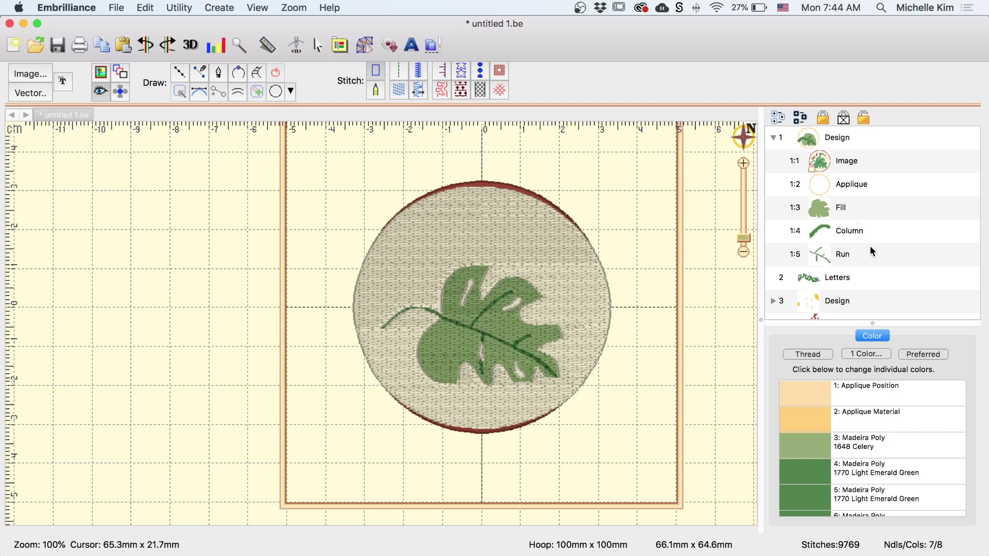
pyautogui.scroll(-5, 870, 247)
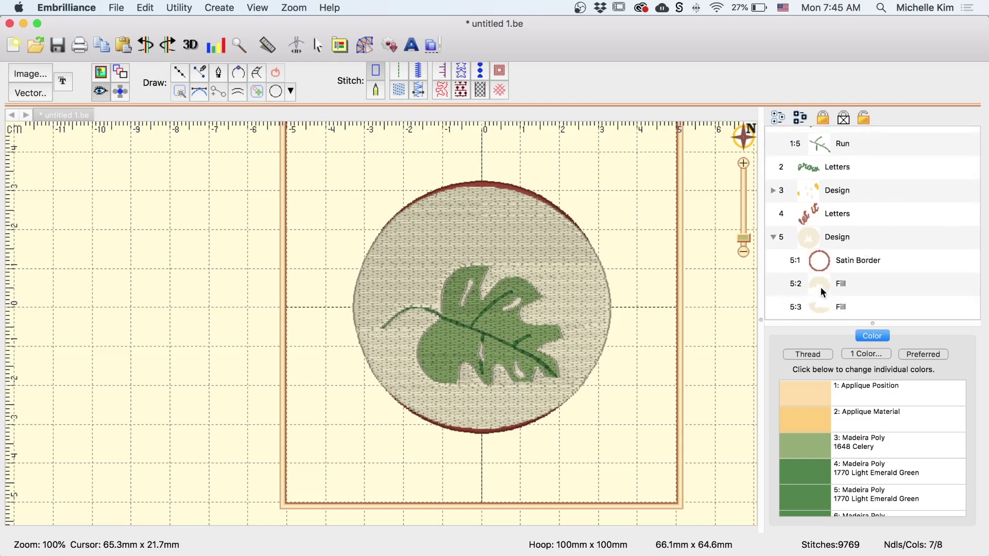
pyautogui.click(821, 287)
pyautogui.keyDown('shift'); pyautogui.click(827, 302); pyautogui.keyUp('shift')
pyautogui.moveTo(827, 302); pyautogui.dragTo(827, 204)
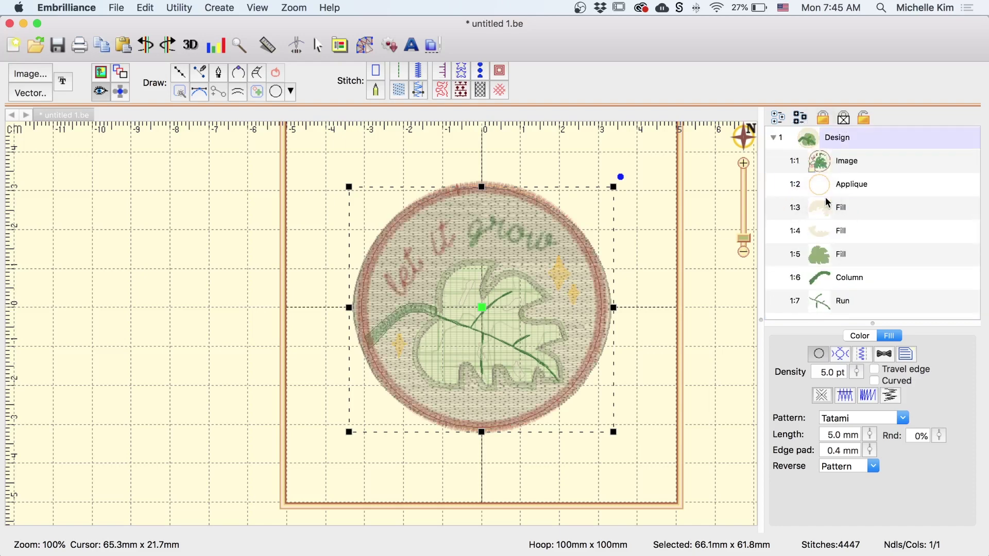
# Step: Enlarge the object list and check the stitching order from the leaf fill through stem, veins, highlights, sparkles and lettering to the satin border
pyautogui.moveTo(911, 323); pyautogui.dragTo(916, 432)
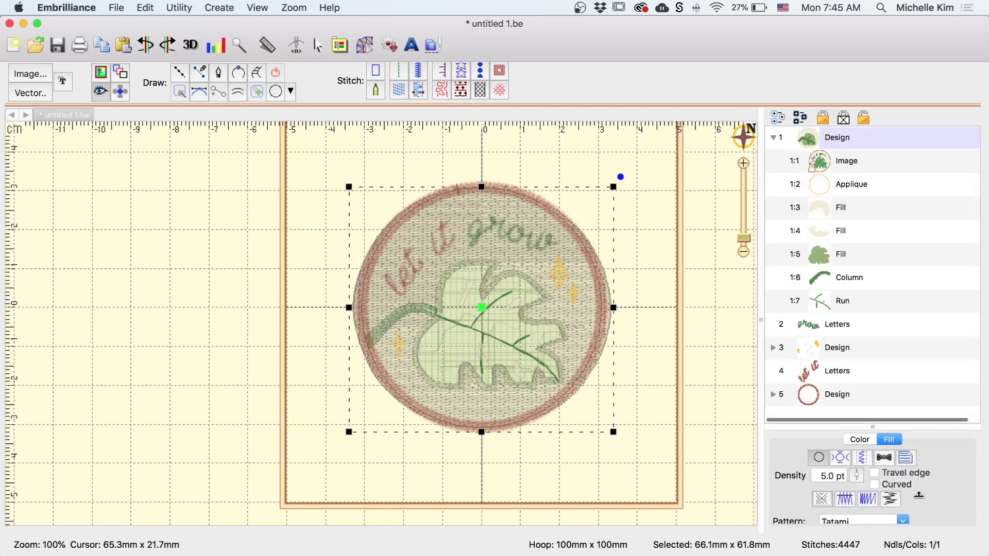
pyautogui.click(849, 261)
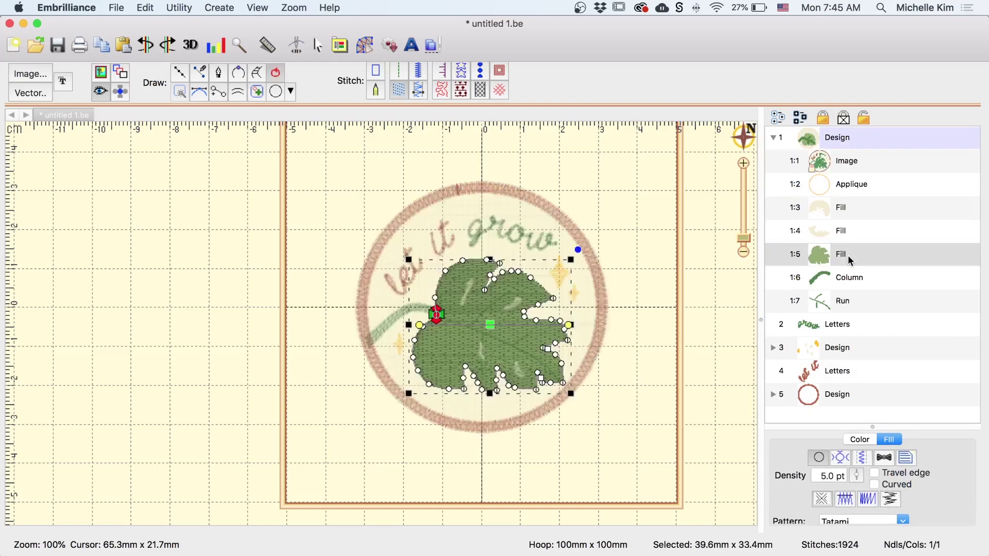
pyautogui.click(823, 282)
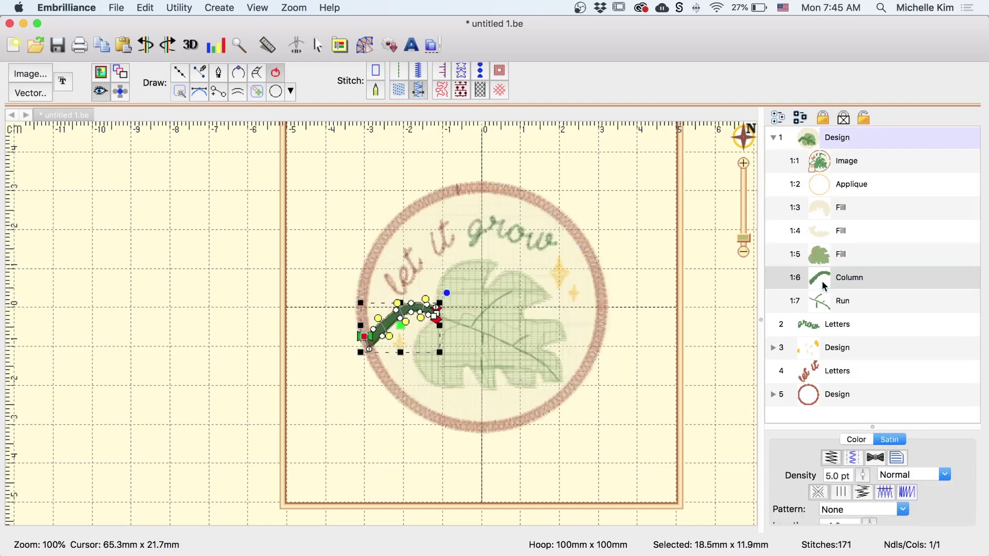
pyautogui.click(825, 303)
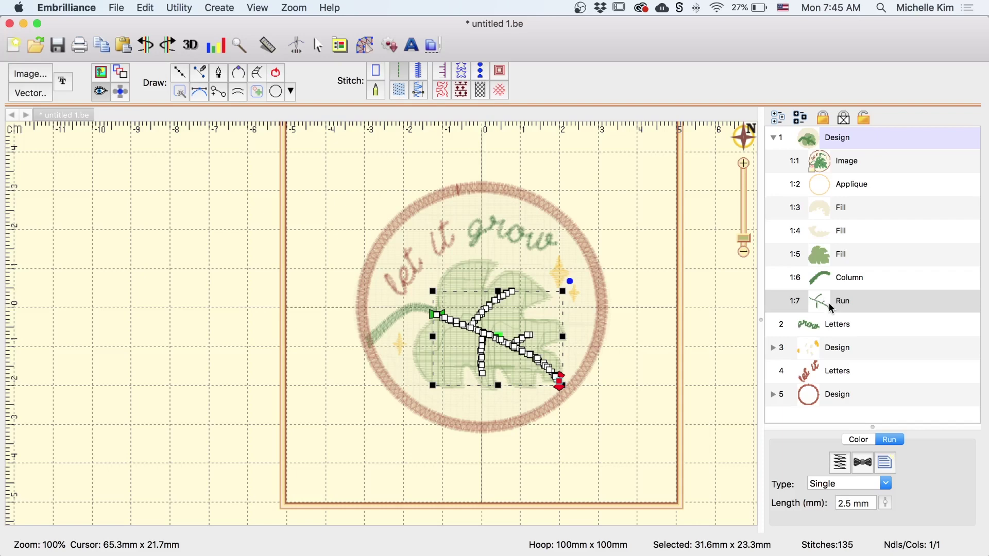
pyautogui.click(803, 345)
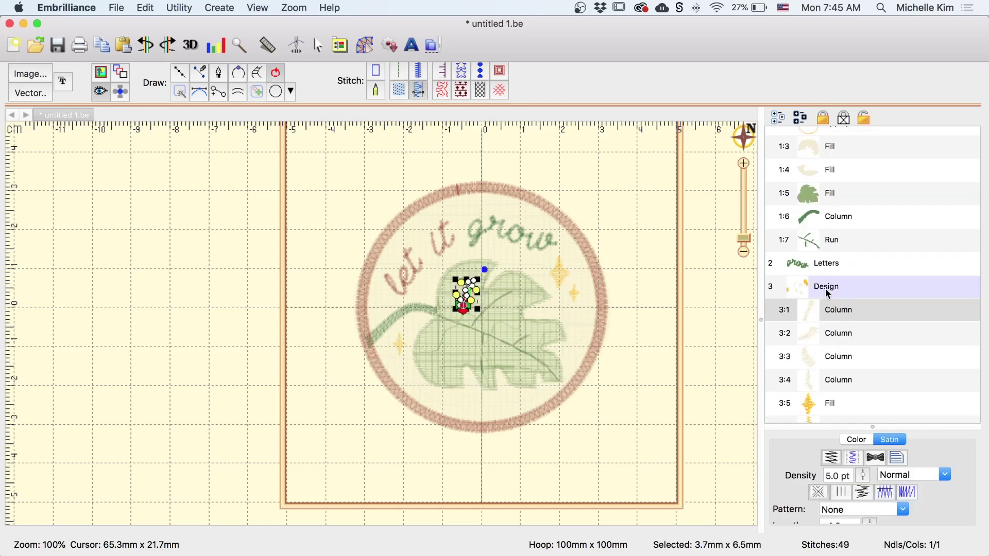
pyautogui.click(840, 317)
pyautogui.click(834, 335)
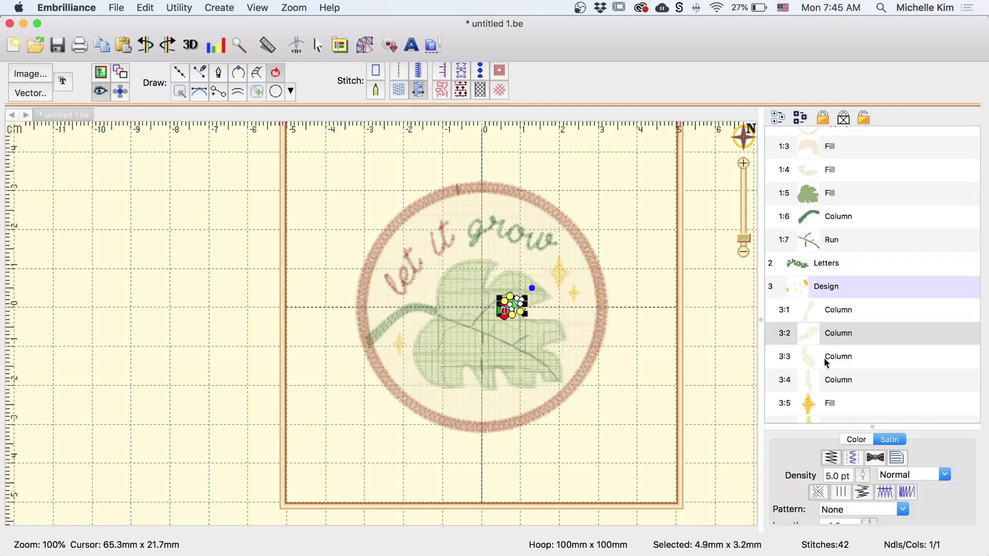
pyautogui.click(824, 359)
pyautogui.click(825, 381)
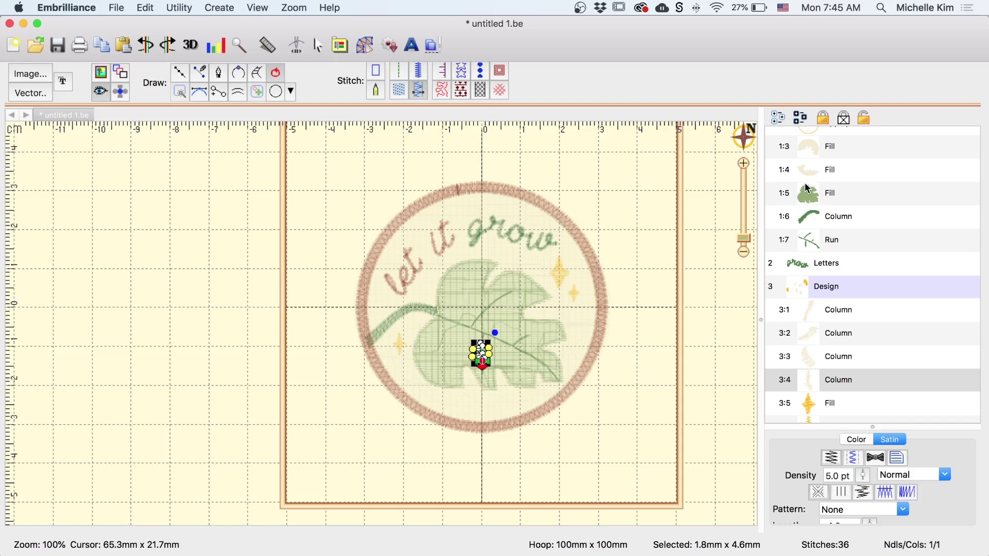
pyautogui.scroll(-3, 830, 321)
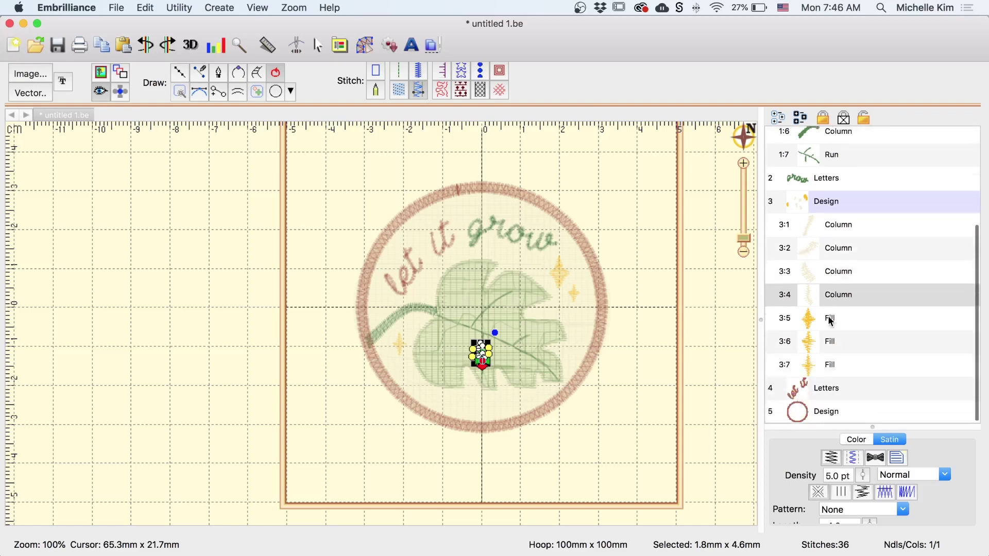
pyautogui.click(823, 320)
pyautogui.click(813, 344)
pyautogui.click(829, 366)
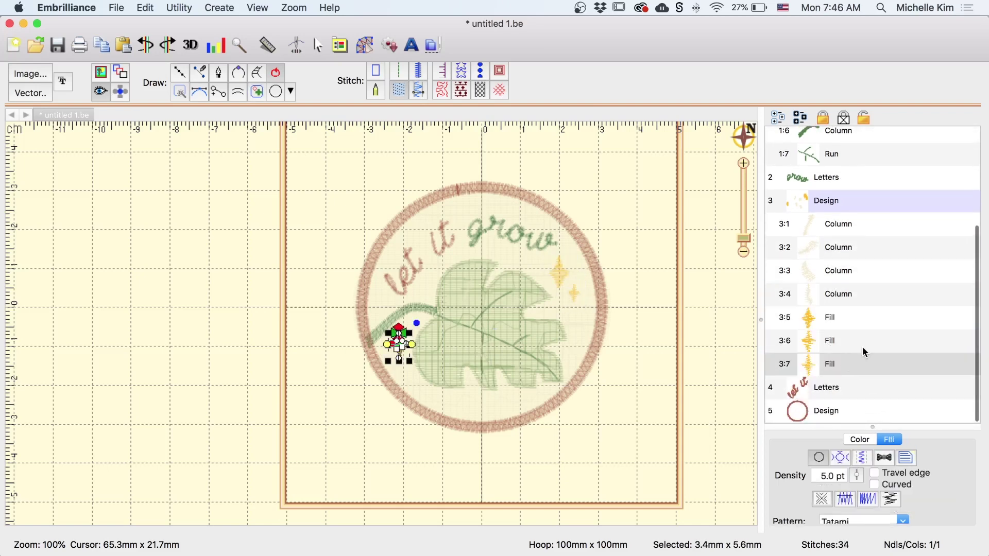
pyautogui.click(837, 394)
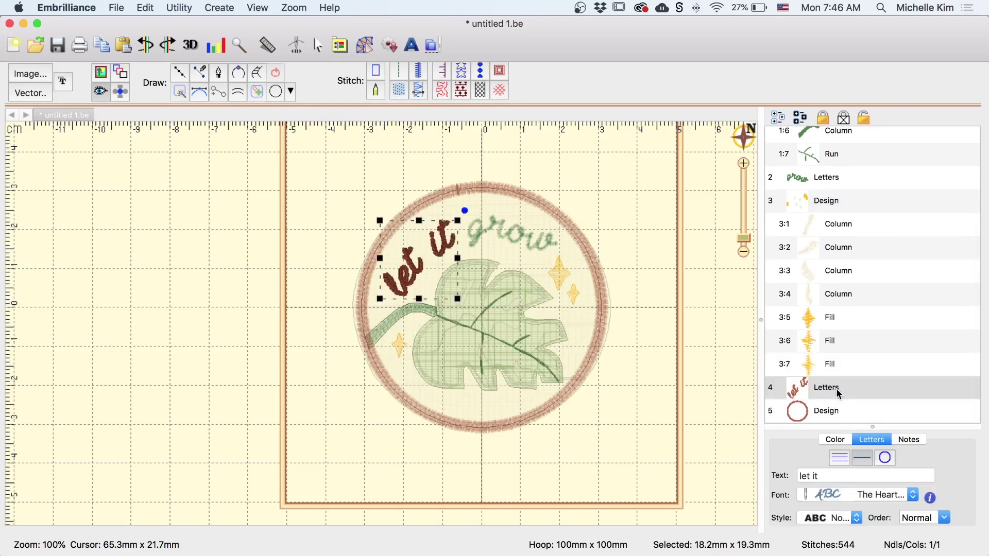
pyautogui.click(837, 411)
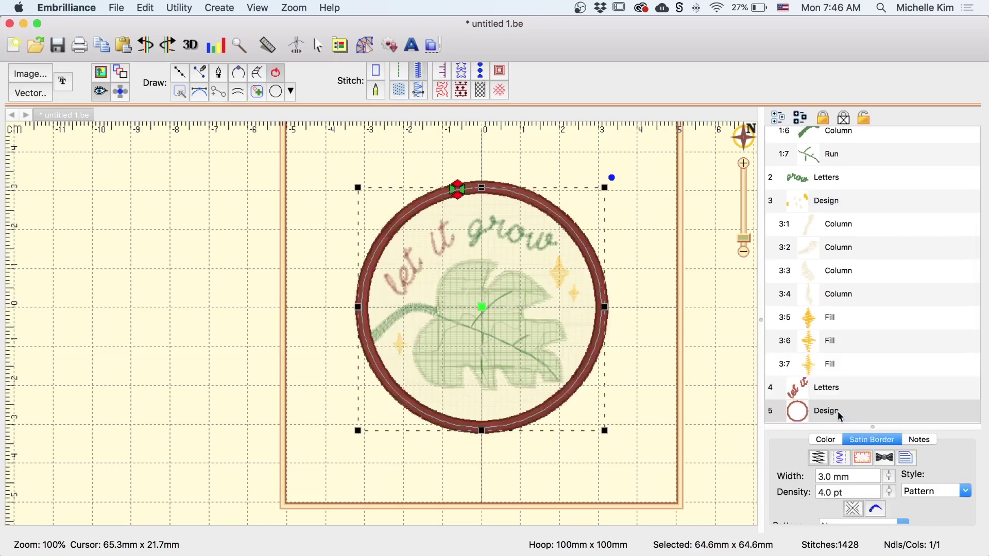
pyautogui.click(408, 168)
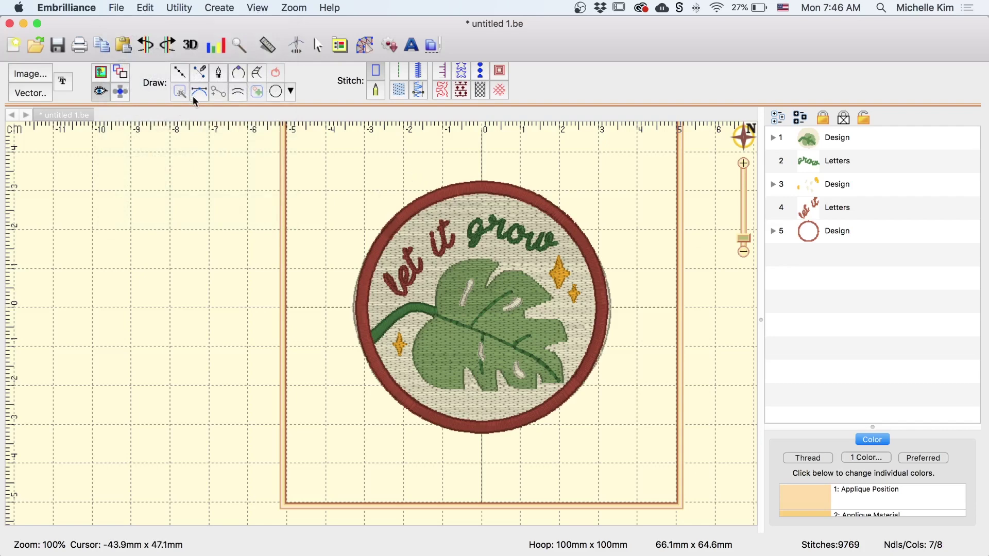
# Step: Save the working file as let-it-grow.be in the sample folder
pyautogui.click(115, 6)
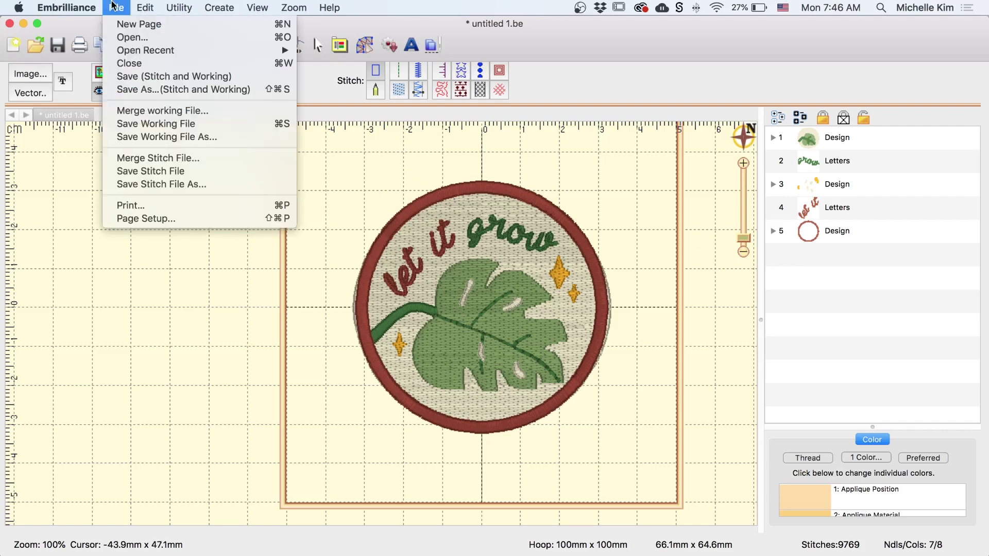
pyautogui.click(146, 135)
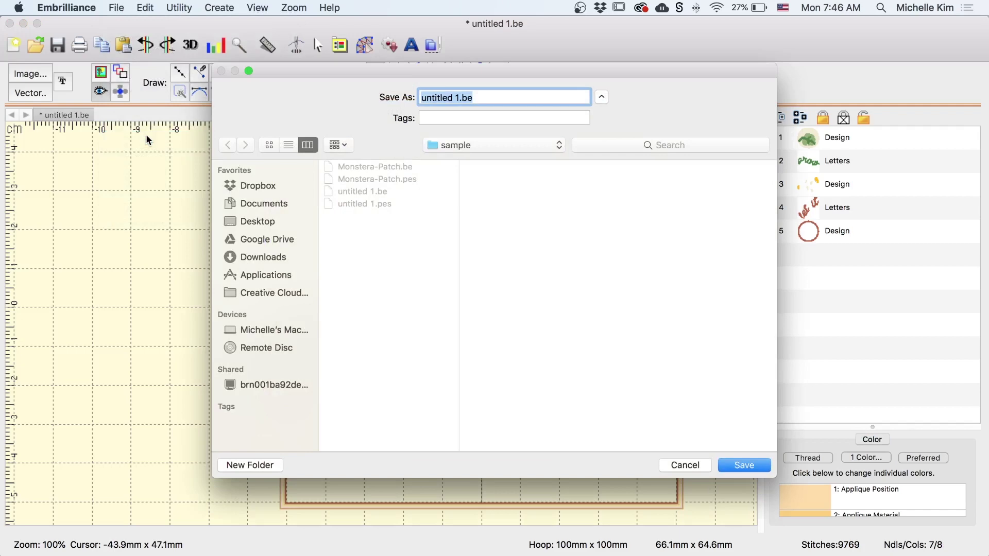
pyautogui.write('let-it-g')
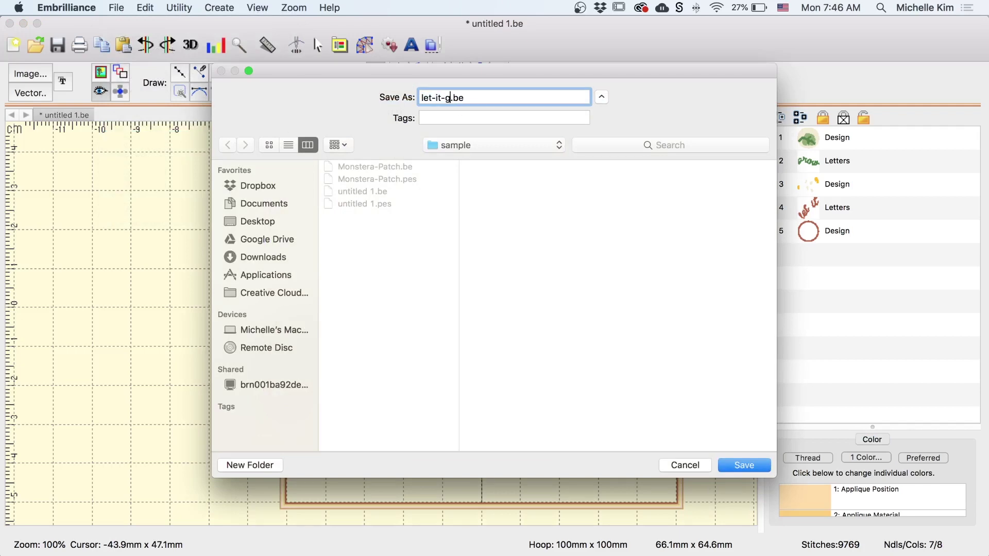
pyautogui.write('row')
pyautogui.click(742, 466)
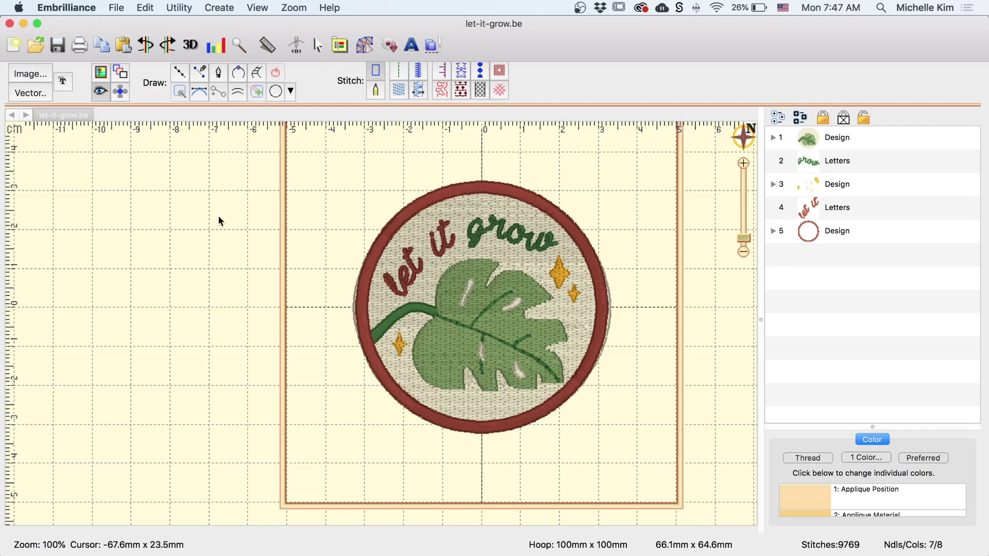
# Step: Save the stitch file as let-it-grow.pes in PES format in the sample folder, replacing the existing file
pyautogui.click(118, 8)
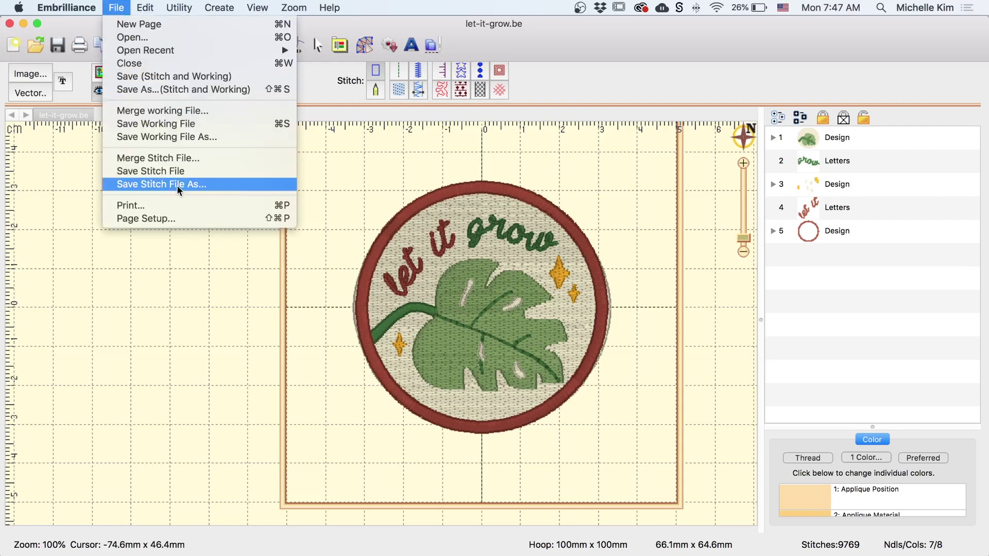
pyautogui.click(177, 184)
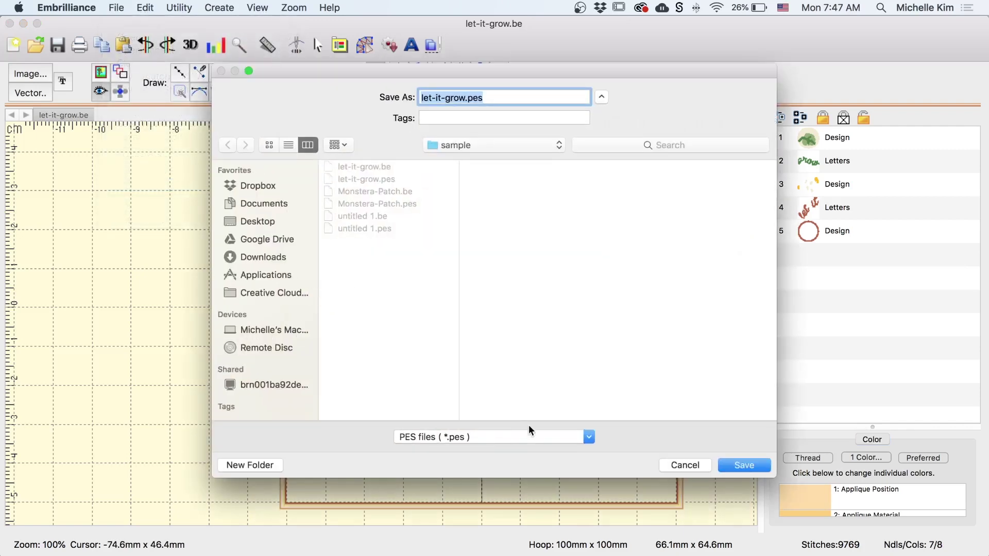
pyautogui.click(530, 436)
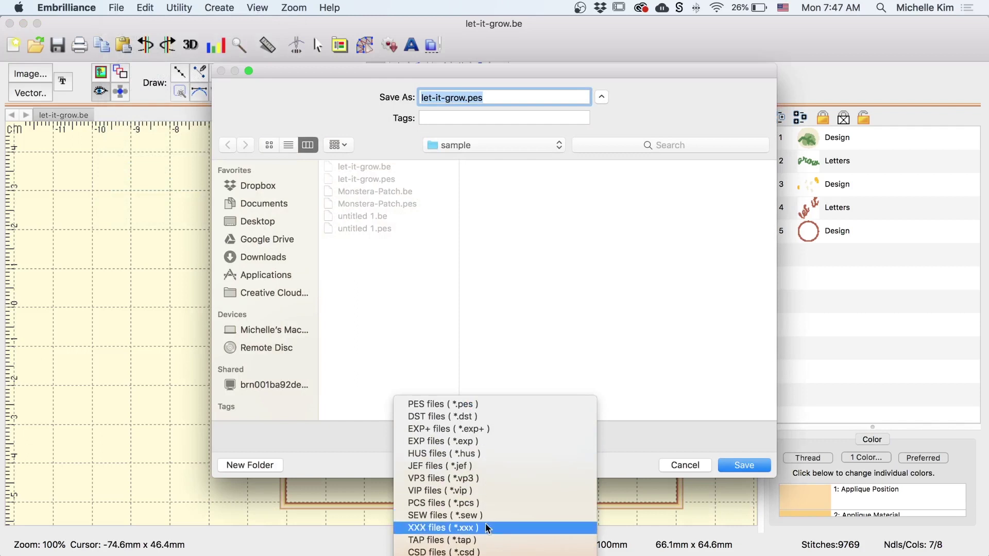
pyautogui.click(443, 405)
pyautogui.click(750, 471)
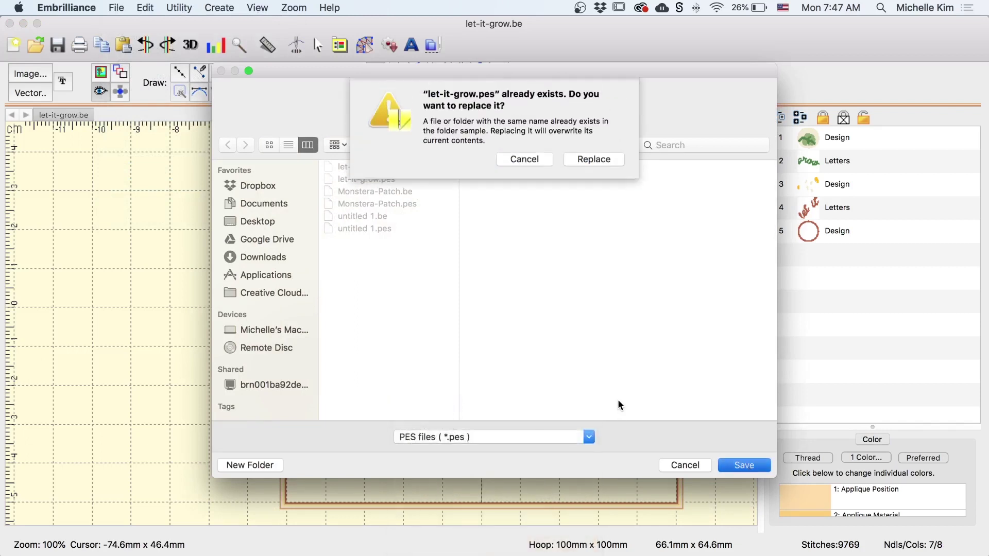
pyautogui.click(594, 160)
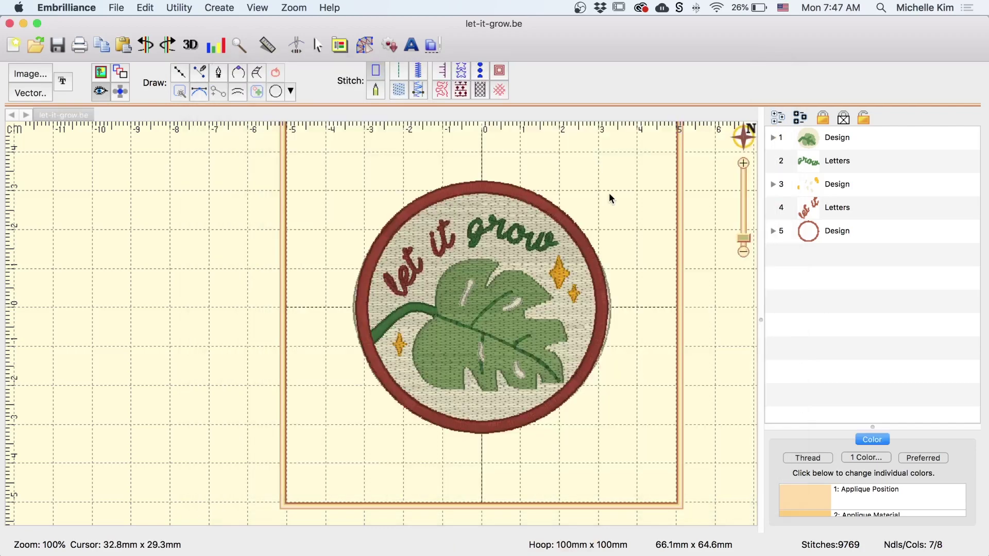